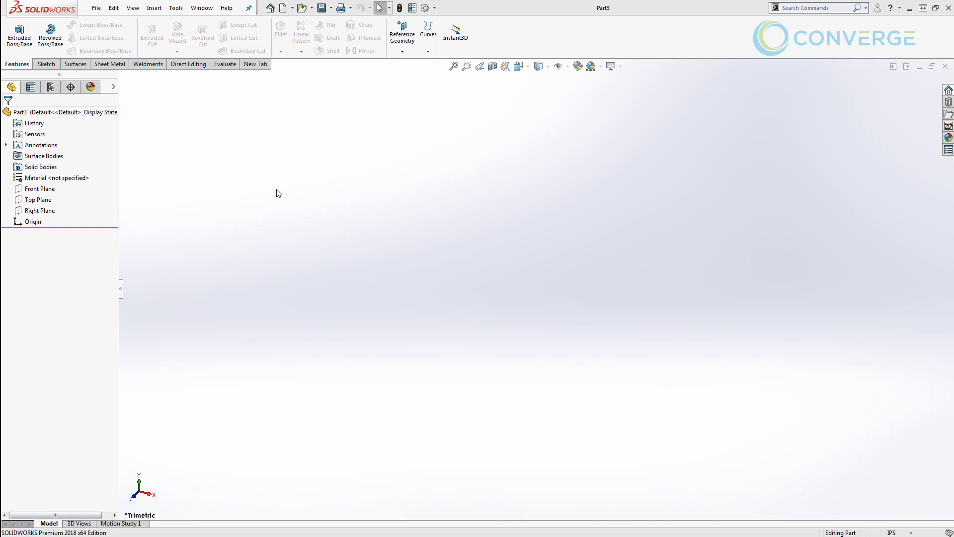
Open the Equations manager and add the global variable BoxWidth = 10.
{"action": "left_click", "coordinate": [179, 9]}
{"action": "left_click", "coordinate": [198, 351]}
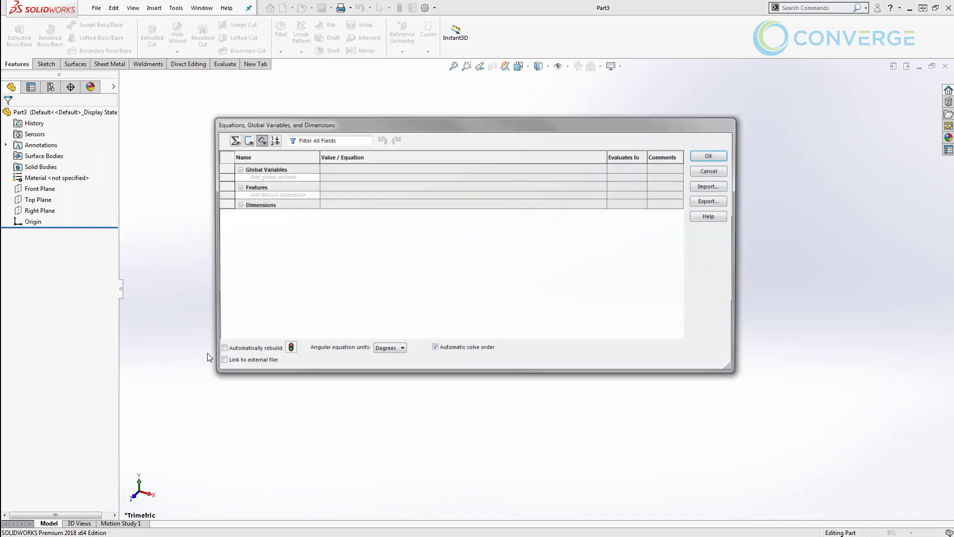
{"action": "left_click", "coordinate": [260, 141]}
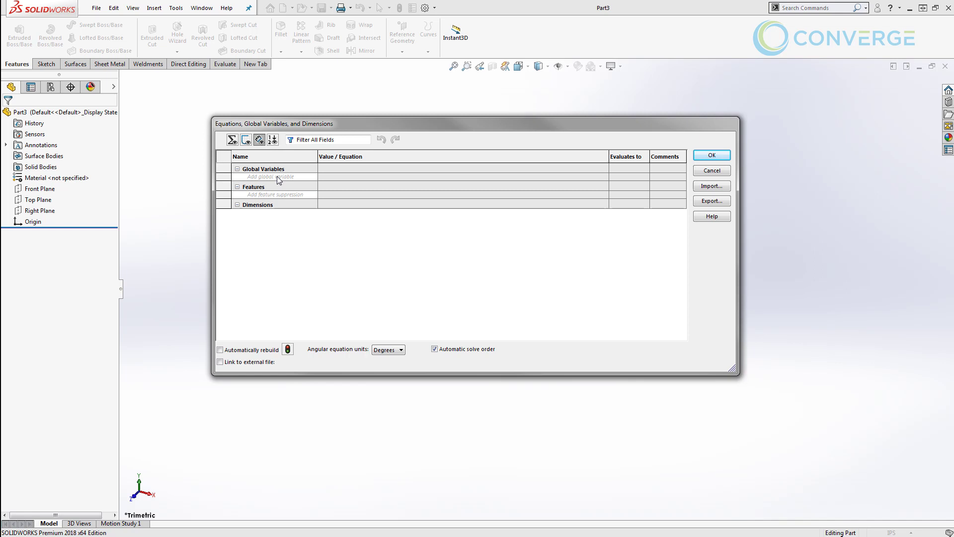
{"action": "left_click", "coordinate": [278, 177]}
{"action": "type", "text": "BoxWidth"}
{"action": "key", "text": "Tab"}
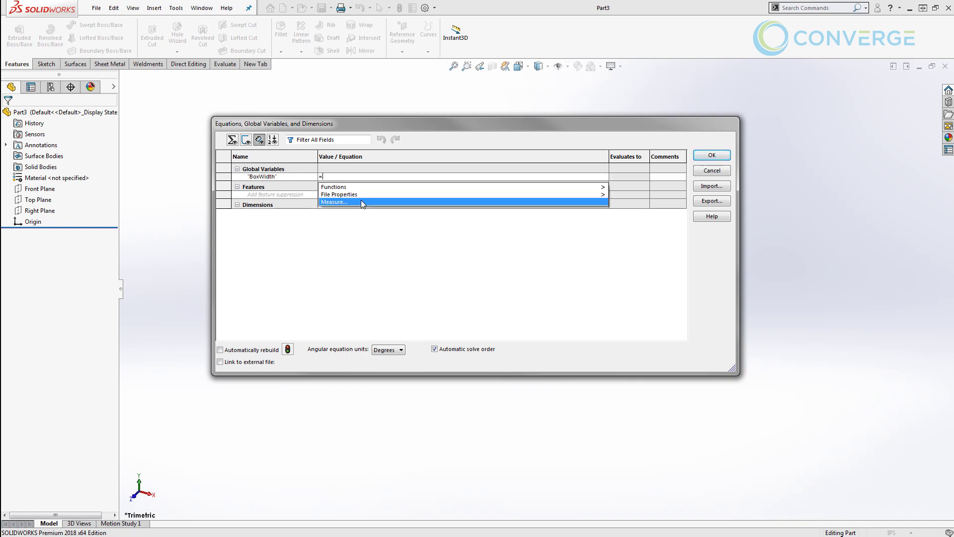
{"action": "type", "text": "10"}
{"action": "key", "text": "Return"}
Add global variables BoxLength = 5 and BoxThickness = 1.
{"action": "type", "text": "BoxLength"}
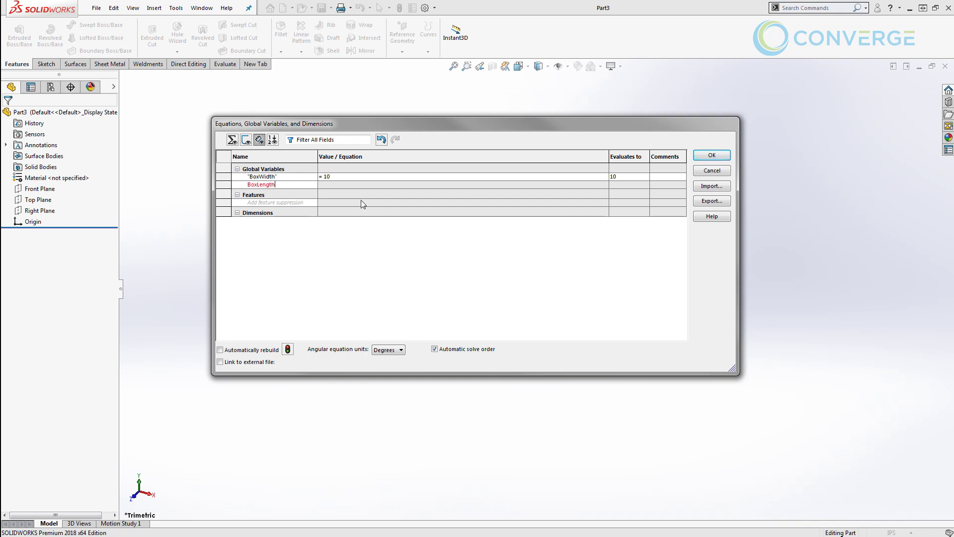
{"action": "key", "text": "Tab"}
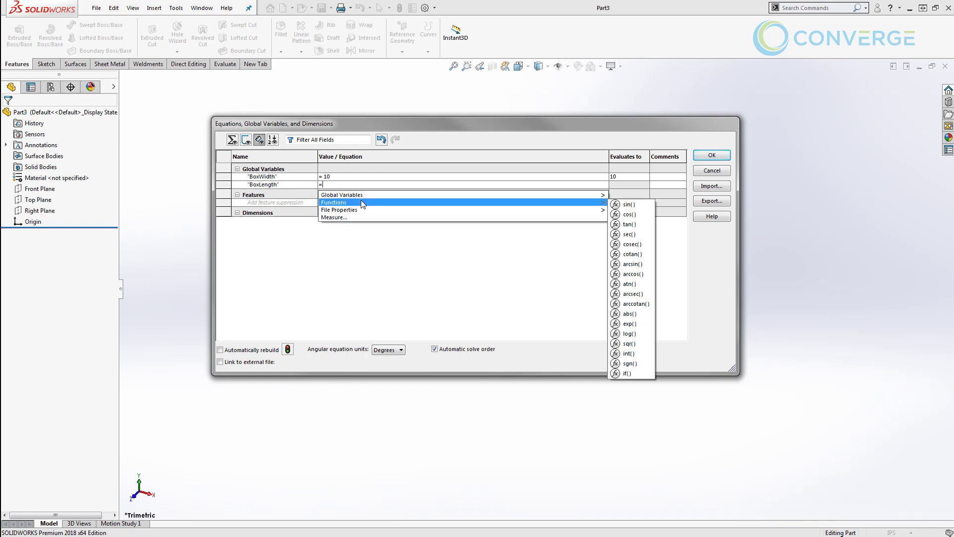
{"action": "type", "text": "5"}
{"action": "key", "text": "Return"}
{"action": "type", "text": "Bo"}
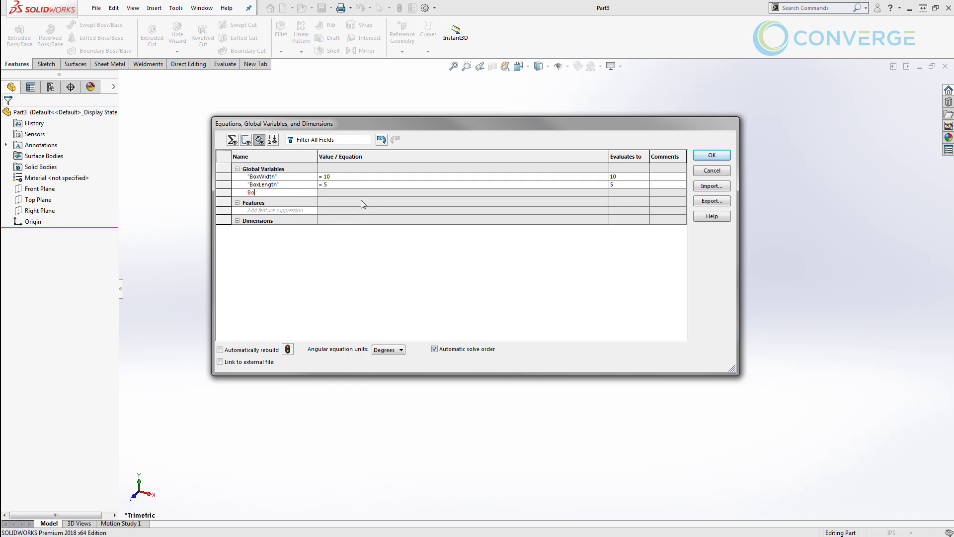
{"action": "type", "text": "xThickness"}
{"action": "key", "text": "Tab"}
{"action": "mouse_move", "coordinate": [361, 203]}
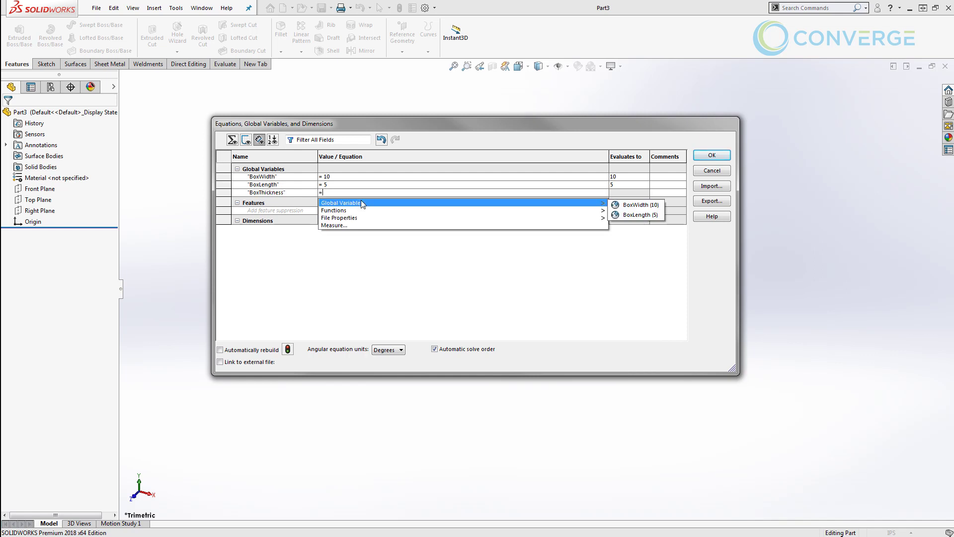
{"action": "type", "text": "1"}
{"action": "key", "text": "Tab"}
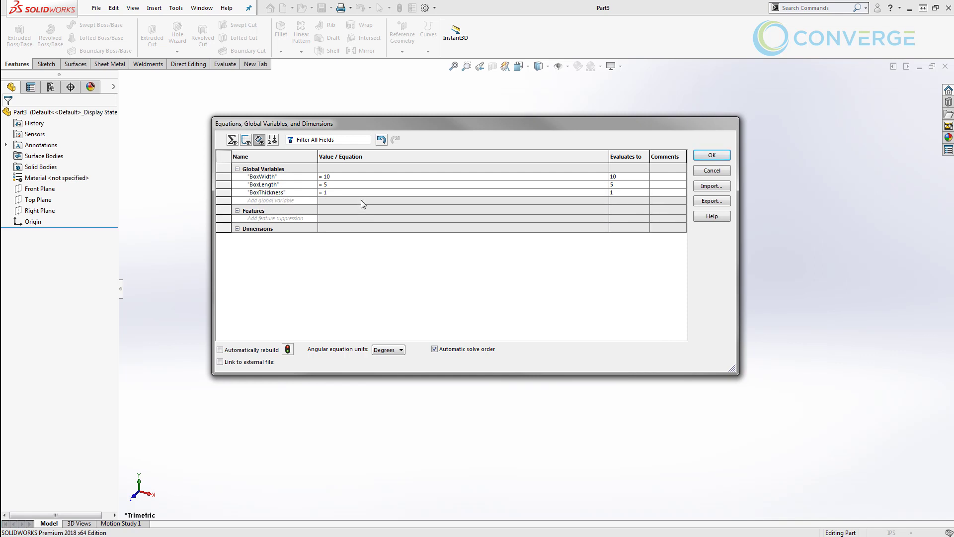
Add global variables HoleDia = 0.5 and HoleEdgeOffset = 1.
{"action": "key", "text": "Tab"}
{"action": "type", "text": "B"}
{"action": "key", "text": "BackSpace"}
{"action": "type", "text": "HoleDia"}
{"action": "left_click", "coordinate": [360, 199]}
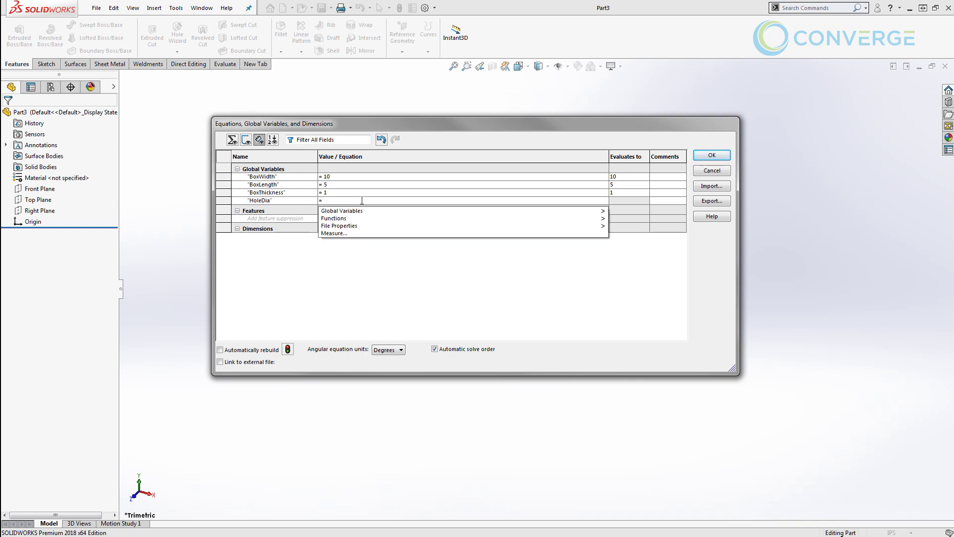
{"action": "type", "text": ".5"}
{"action": "key", "text": "Return"}
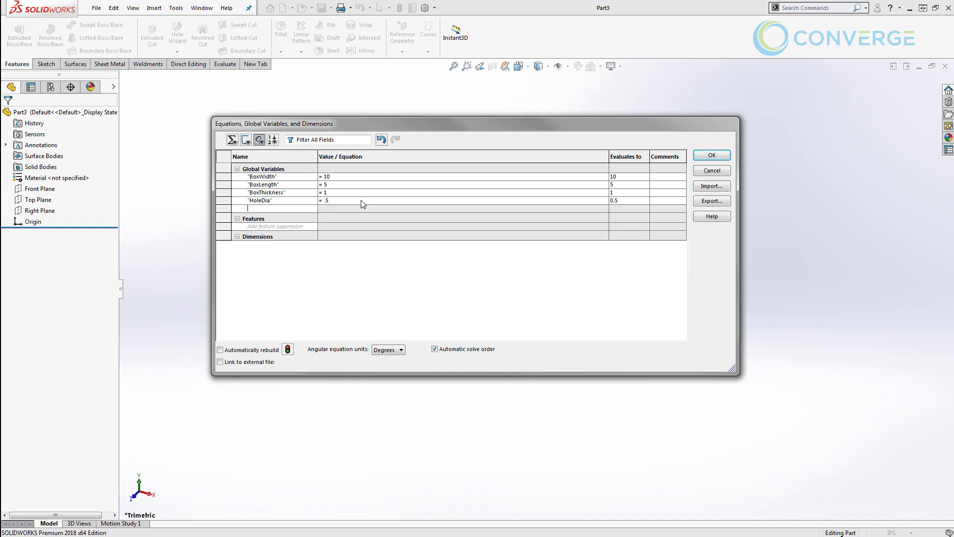
{"action": "type", "text": "HoleEdgeOffset"}
{"action": "key", "text": "Return"}
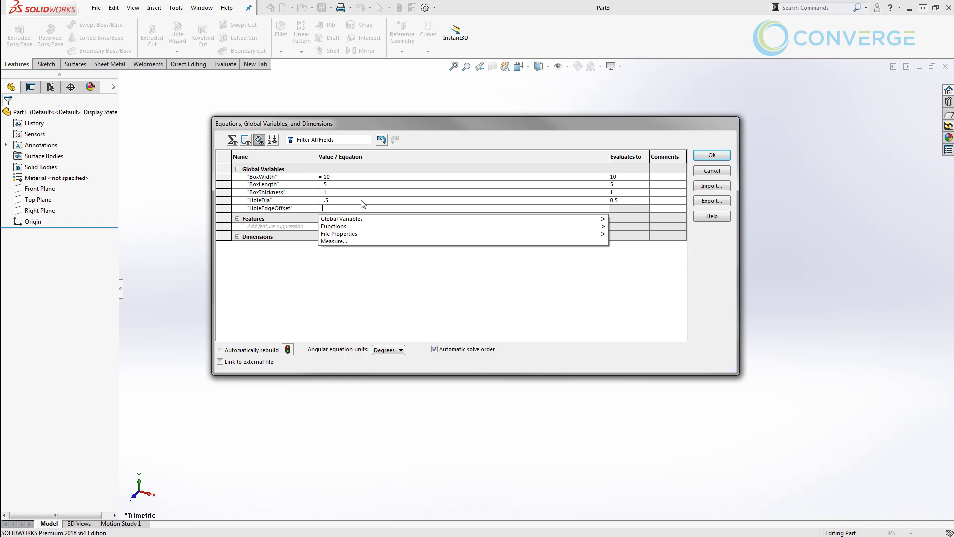
{"action": "type", "text": "1"}
{"action": "key", "text": "Tab"}
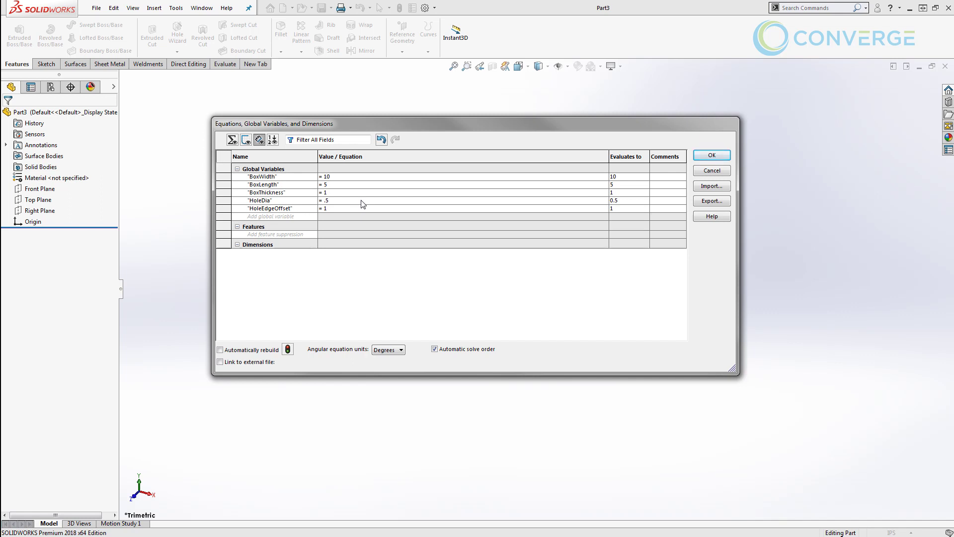
Close the Equations manager and draw a center rectangle from the origin on the Top Plane.
{"action": "left_click", "coordinate": [716, 157]}
{"action": "left_click", "coordinate": [30, 211]}
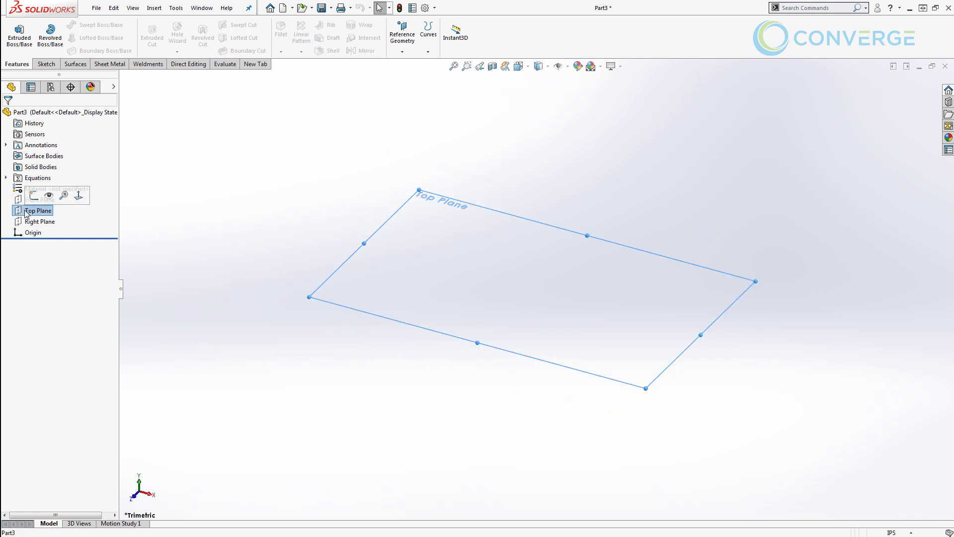
{"action": "left_click", "coordinate": [34, 194]}
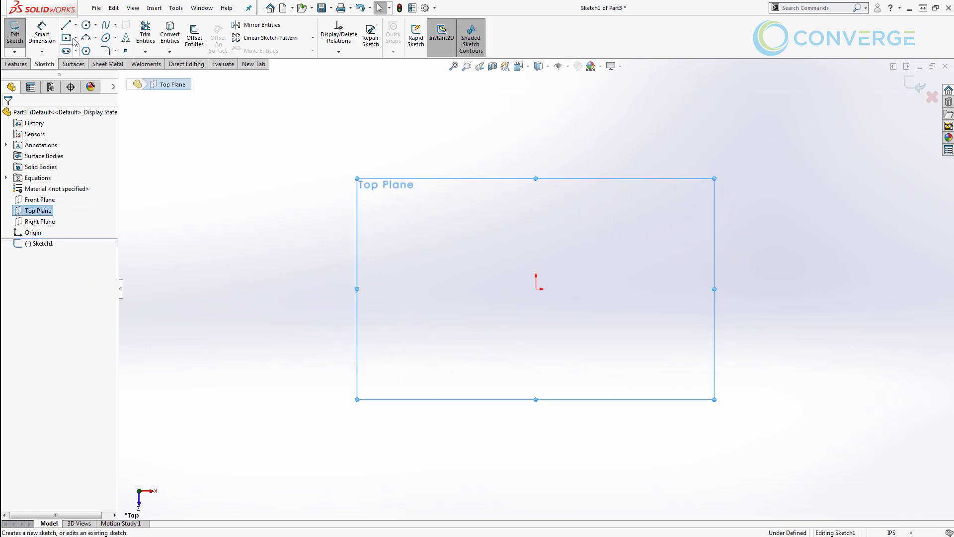
{"action": "left_click", "coordinate": [73, 39]}
{"action": "left_click", "coordinate": [535, 288]}
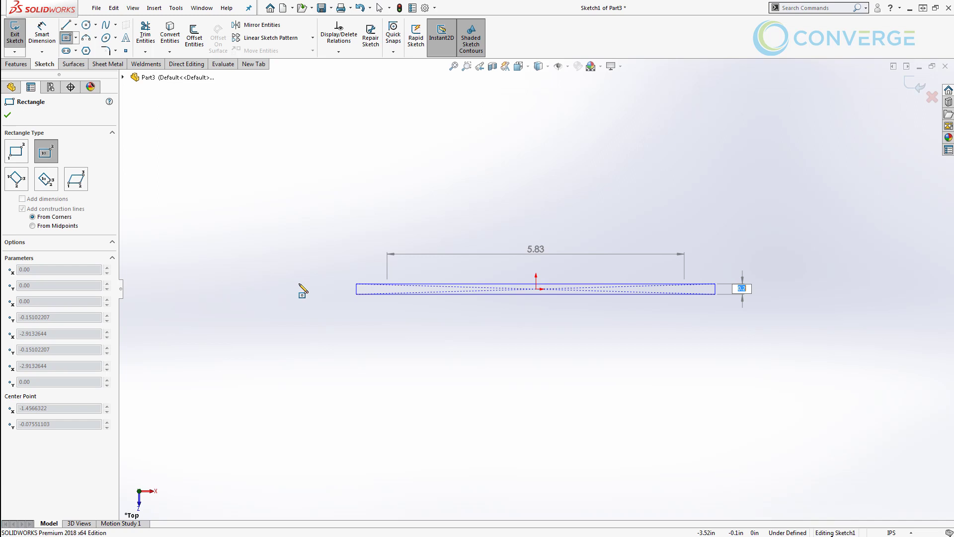
{"action": "left_click", "coordinate": [166, 187]}
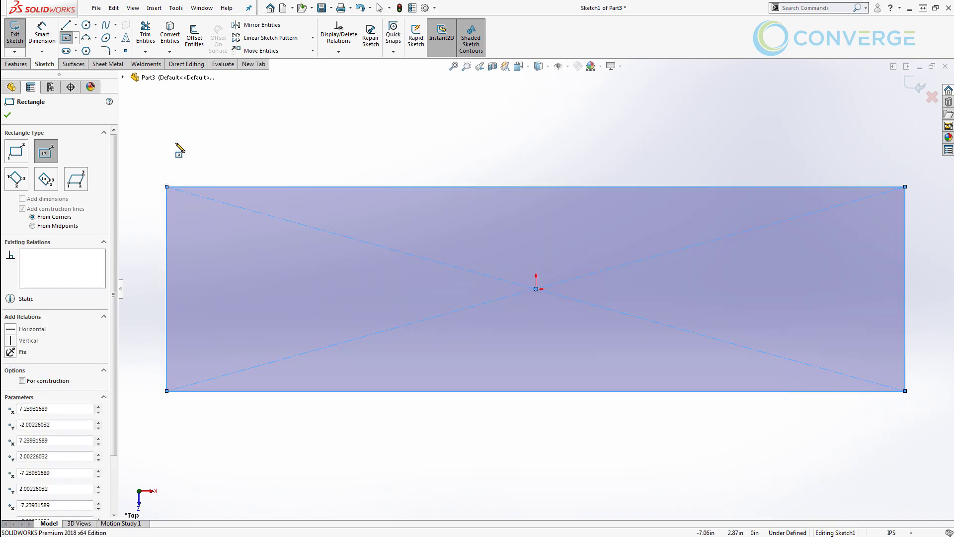
Dimension the rectangle's top edge as ="BoxWidth" (10.00).
{"action": "key", "text": "s"}
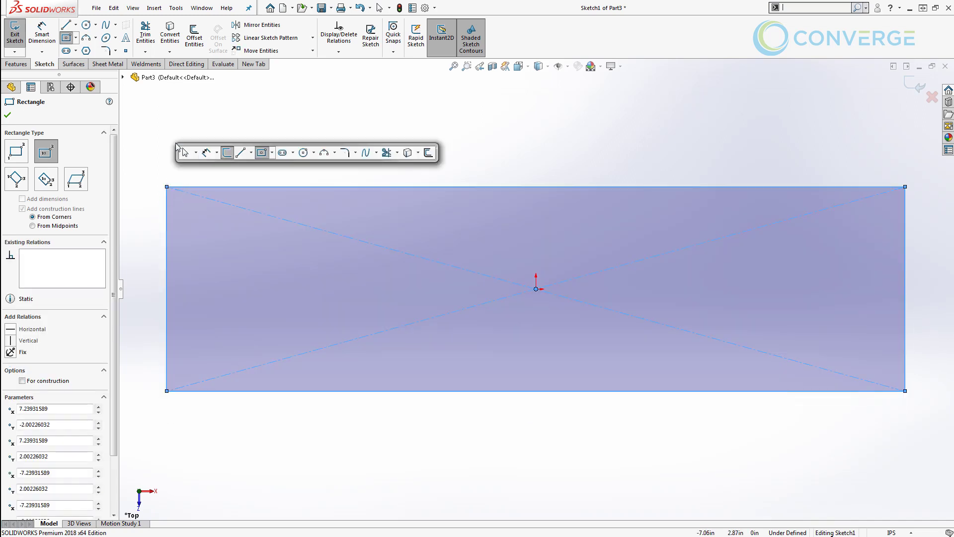
{"action": "left_click", "coordinate": [206, 153]}
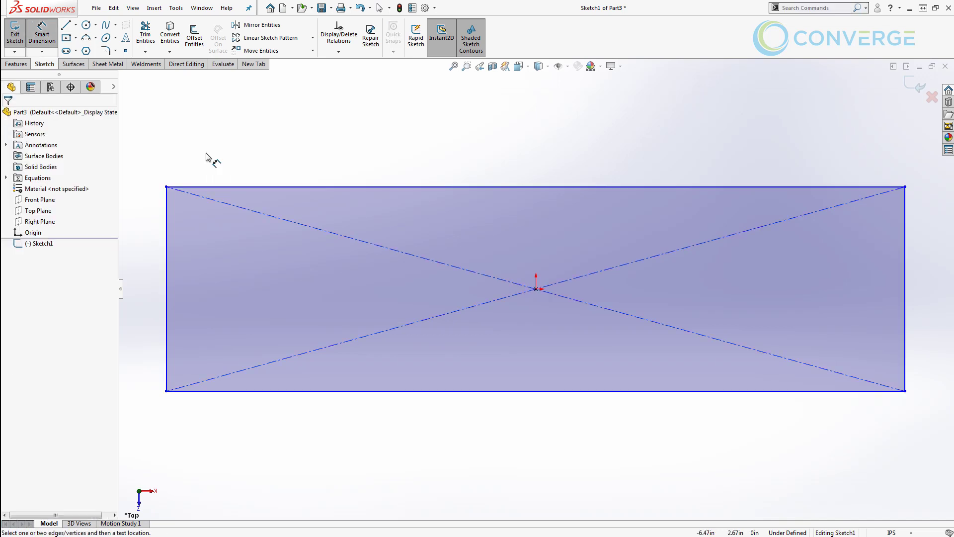
{"action": "left_click", "coordinate": [233, 188]}
{"action": "left_click", "coordinate": [264, 139]}
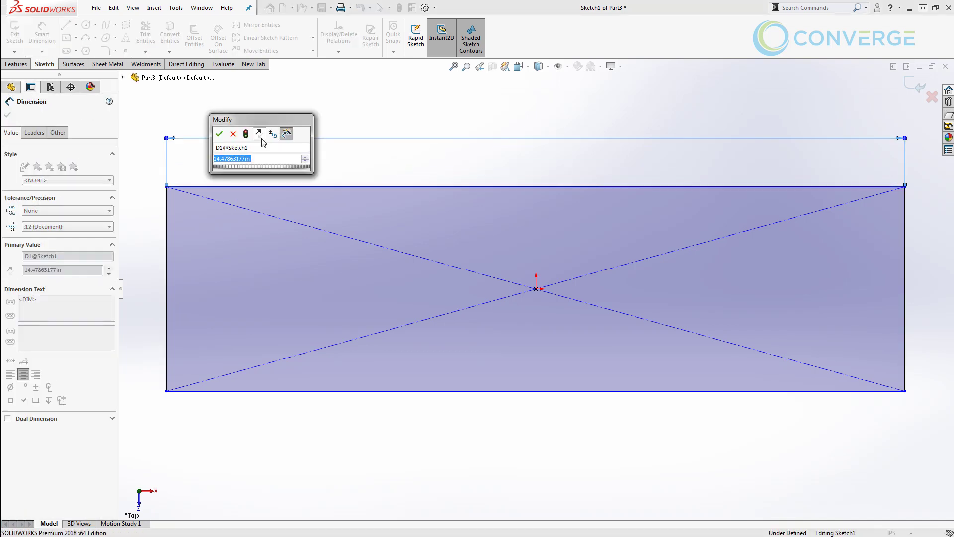
{"action": "type", "text": "="}
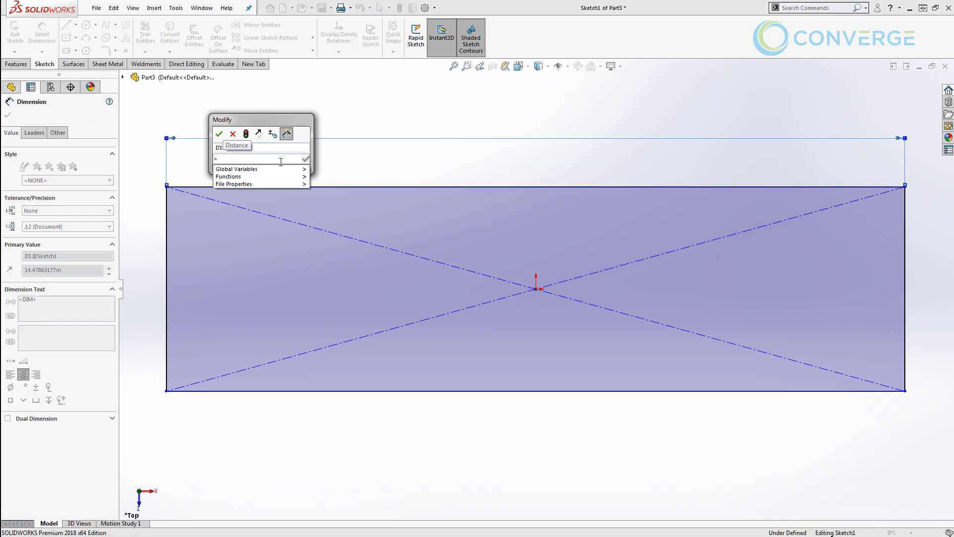
{"action": "mouse_move", "coordinate": [288, 169]}
{"action": "left_click", "coordinate": [342, 171]}
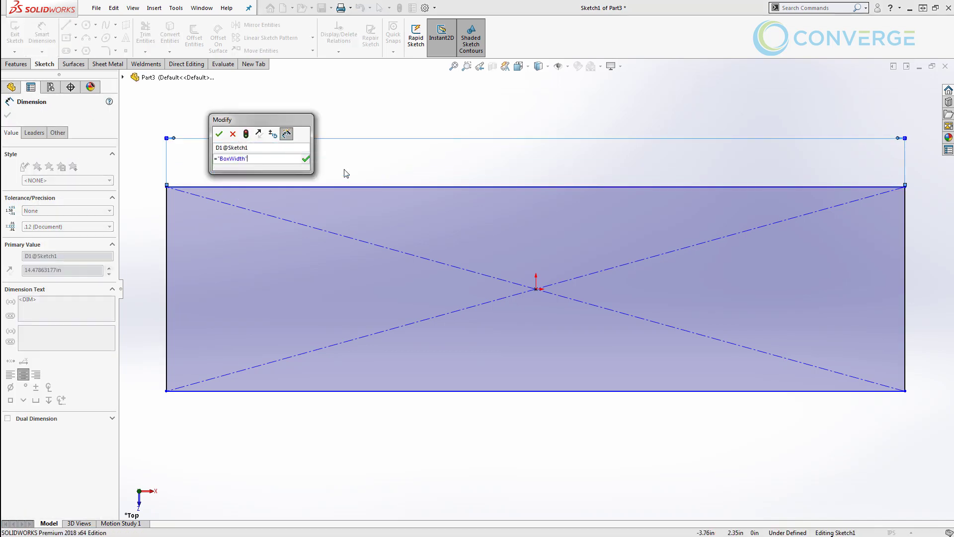
{"action": "left_click", "coordinate": [306, 158]}
{"action": "left_click", "coordinate": [219, 133]}
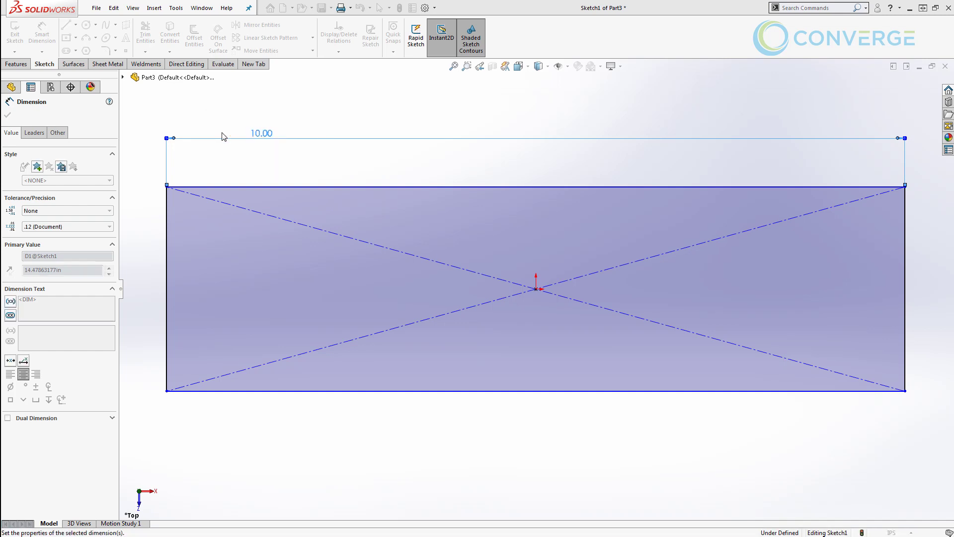
Dimension the rectangle's left edge as ="BoxLength" (5.00) and fit the view.
{"action": "left_click", "coordinate": [167, 214]}
{"action": "left_click", "coordinate": [158, 224]}
{"action": "type", "text": "="}
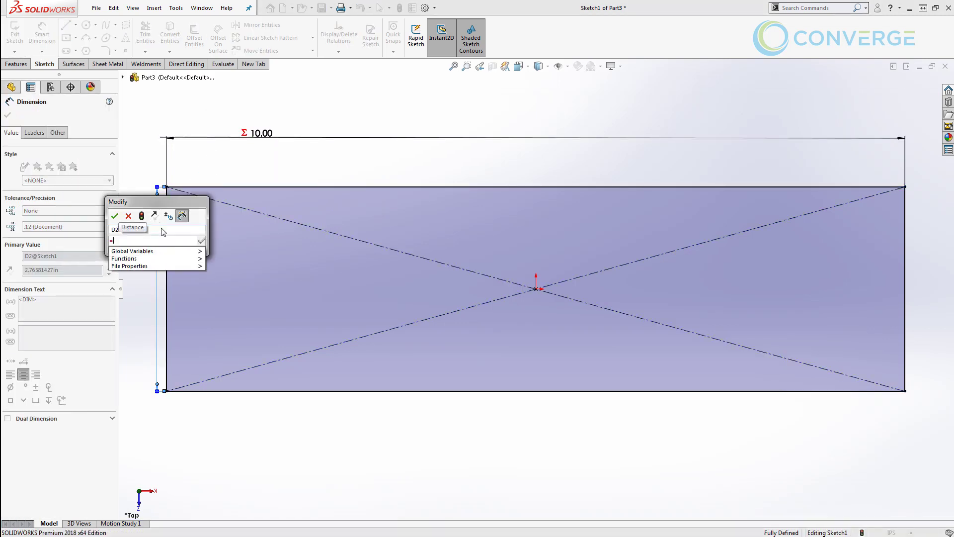
{"action": "mouse_move", "coordinate": [174, 252]}
{"action": "left_click", "coordinate": [251, 262]}
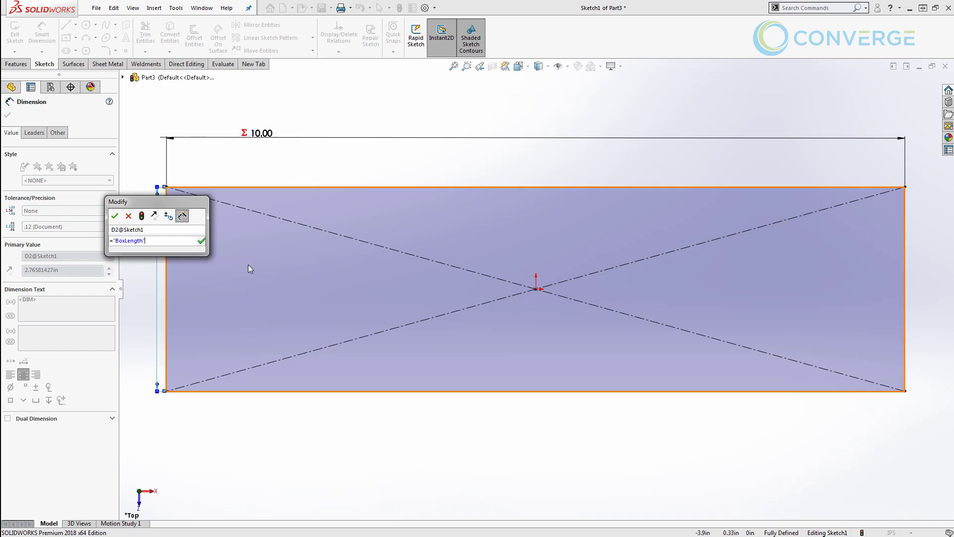
{"action": "left_click", "coordinate": [201, 241]}
{"action": "left_click", "coordinate": [115, 215]}
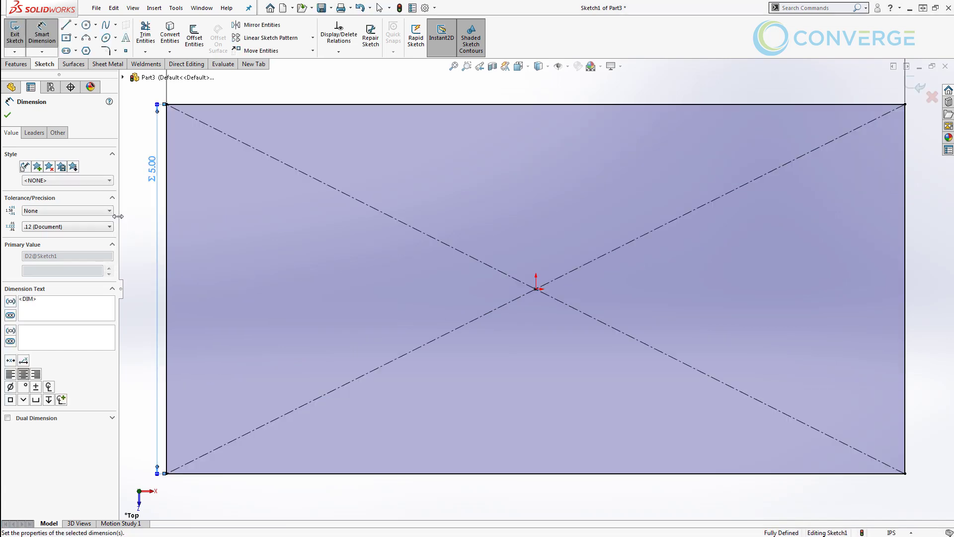
{"action": "scroll", "coordinate": [255, 262], "scroll_direction": "down", "scroll_amount": 2}
{"action": "key", "text": "f"}
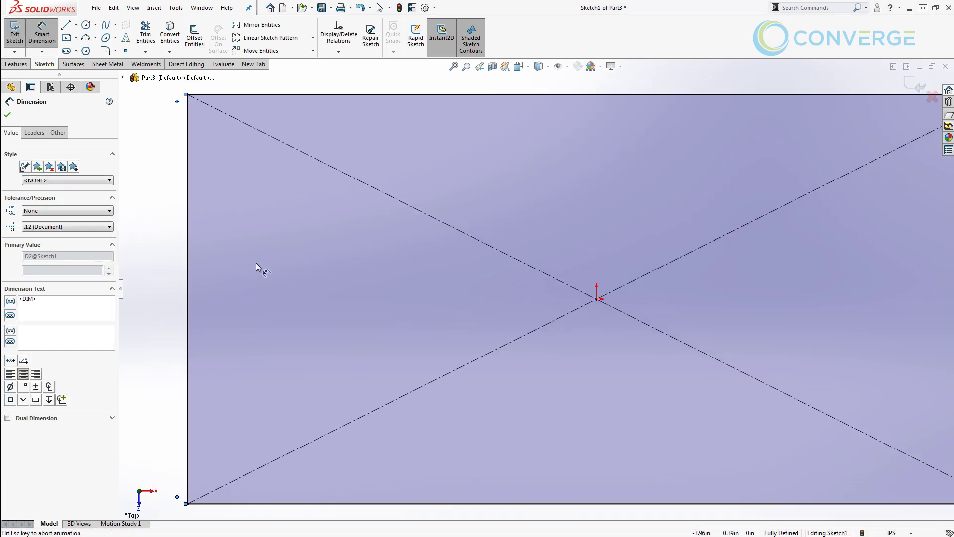
{"action": "left_click", "coordinate": [15, 32]}
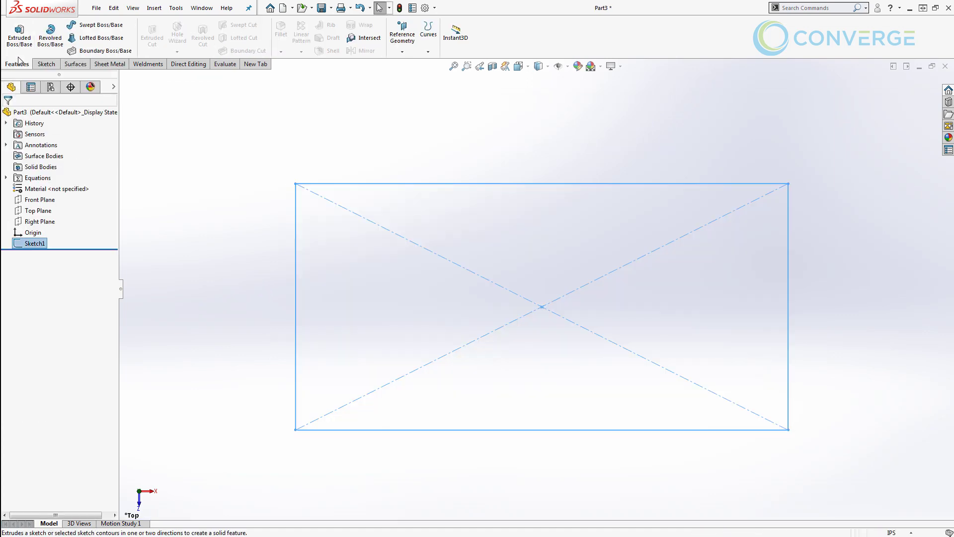
{"action": "left_click", "coordinate": [15, 32]}
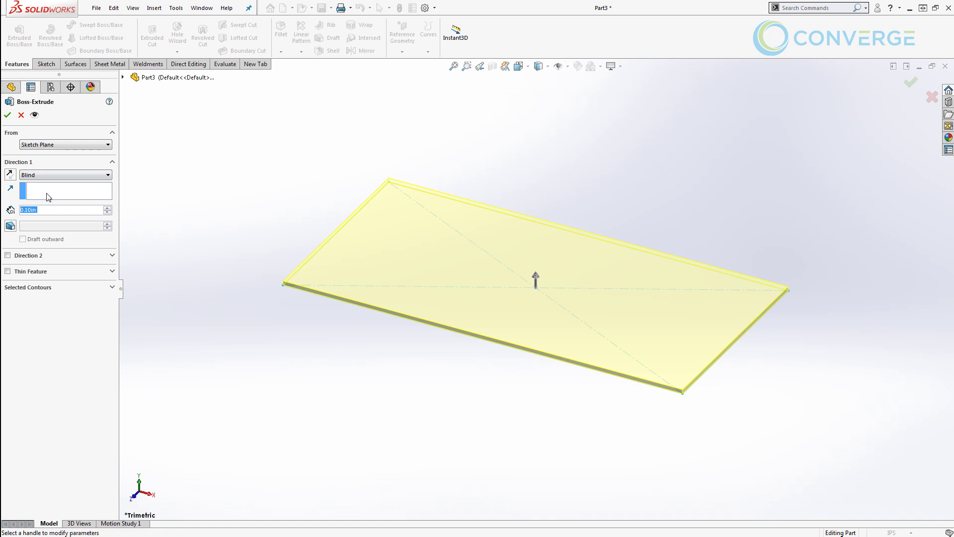
{"action": "type", "text": "="}
{"action": "left_click", "coordinate": [144, 242]}
{"action": "left_click", "coordinate": [108, 210]}
{"action": "left_click", "coordinate": [8, 114]}
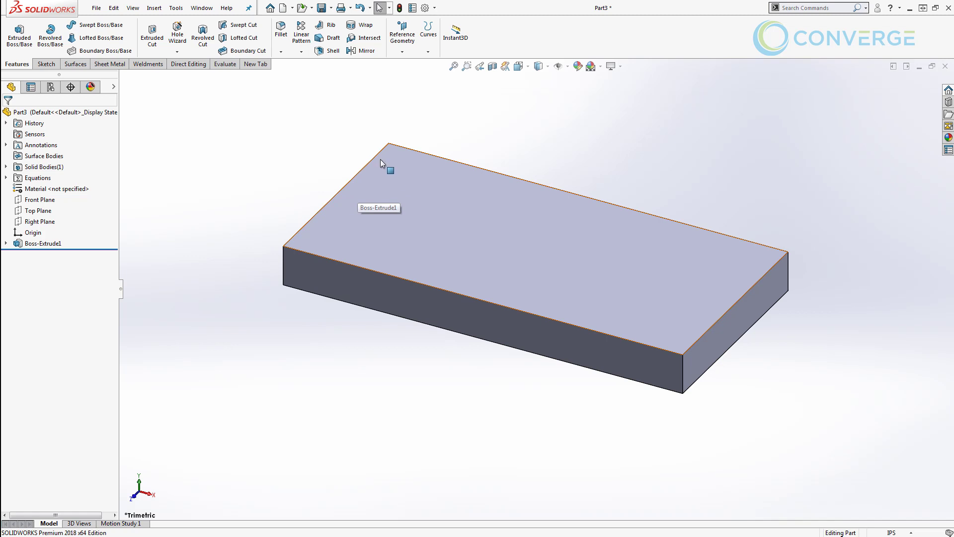
Sketch on the plate's top face a horizontal construction line of three collinear segments.
{"action": "left_click", "coordinate": [416, 173]}
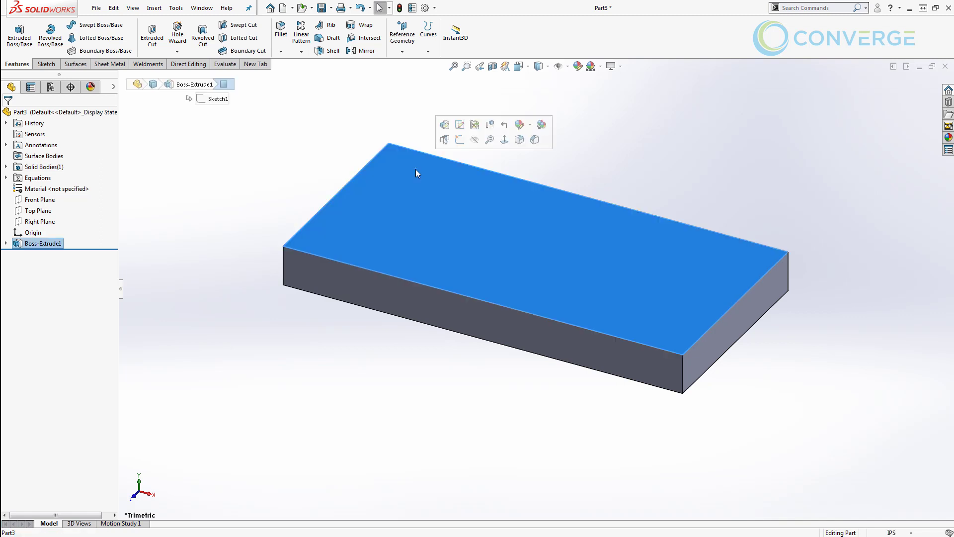
{"action": "left_click", "coordinate": [459, 139]}
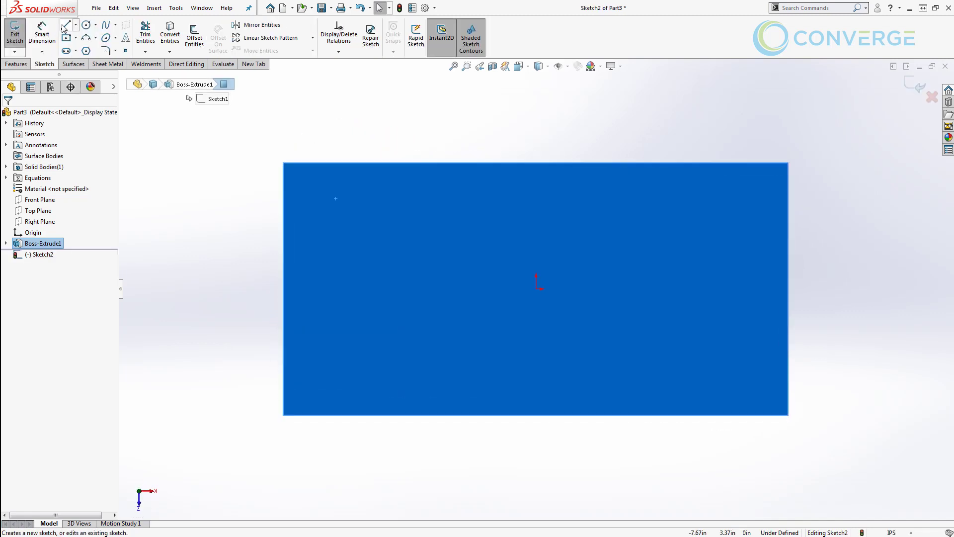
{"action": "left_click", "coordinate": [65, 25]}
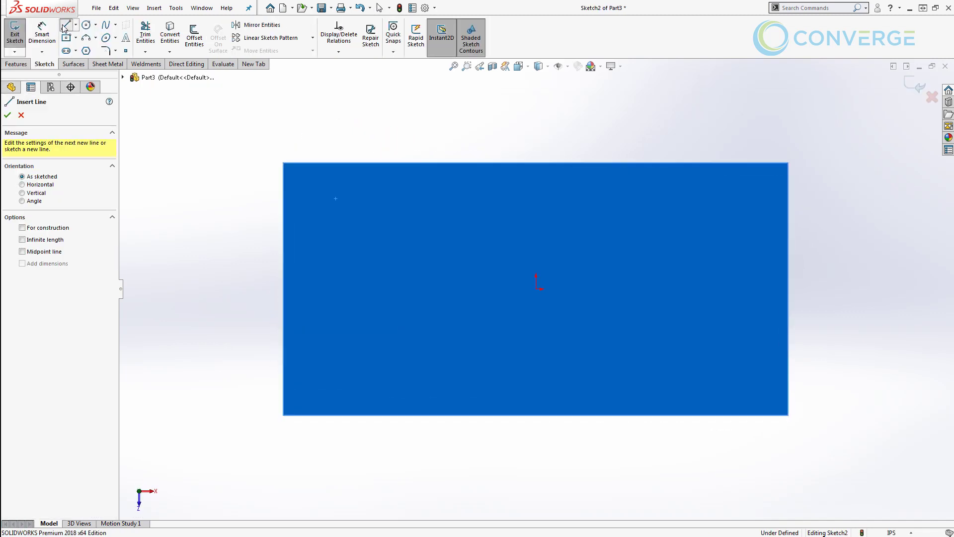
{"action": "left_click", "coordinate": [45, 228]}
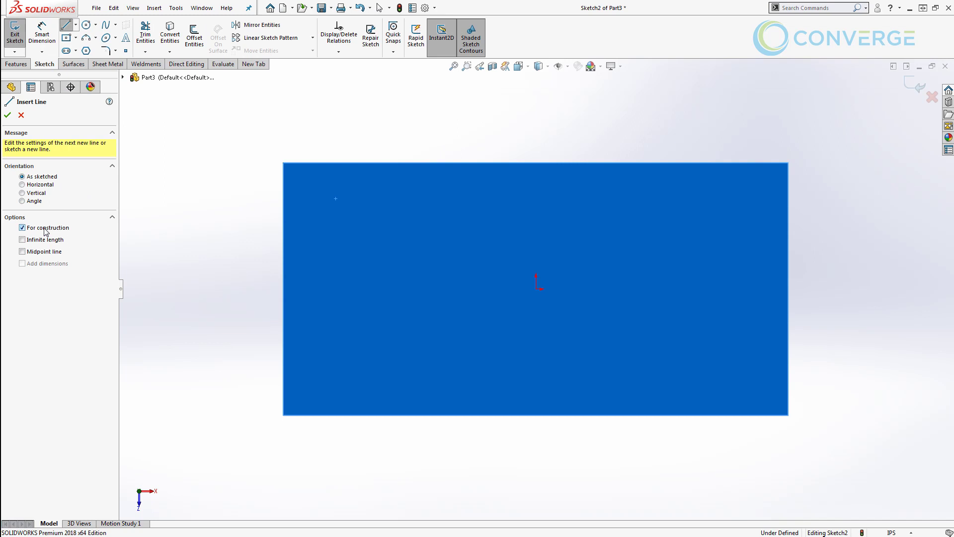
{"action": "left_click", "coordinate": [283, 197]}
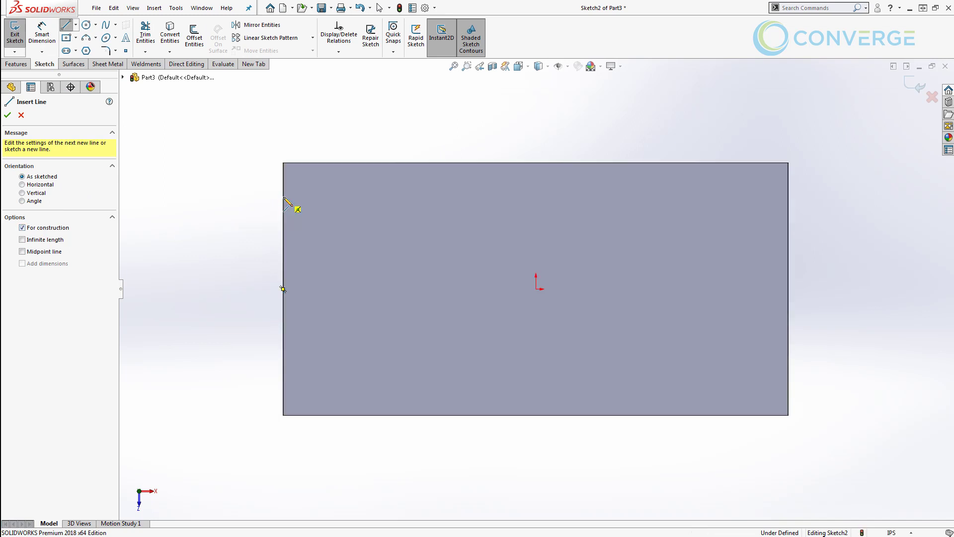
{"action": "left_click", "coordinate": [350, 197]}
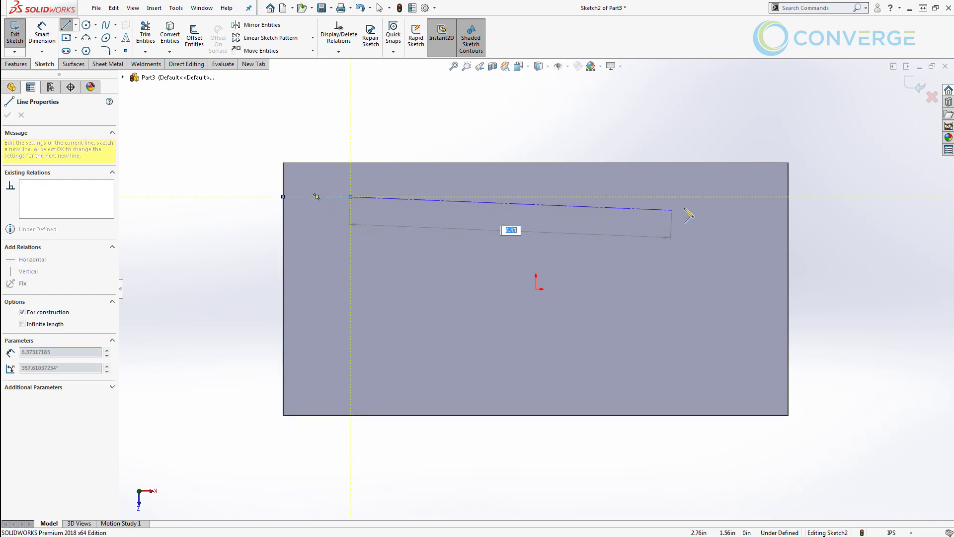
{"action": "left_click", "coordinate": [713, 197]}
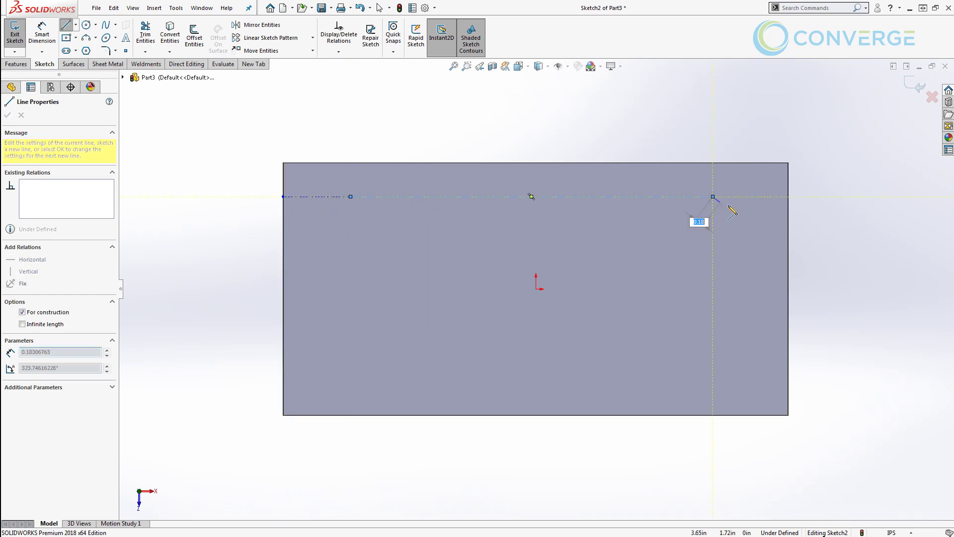
{"action": "left_click", "coordinate": [788, 196]}
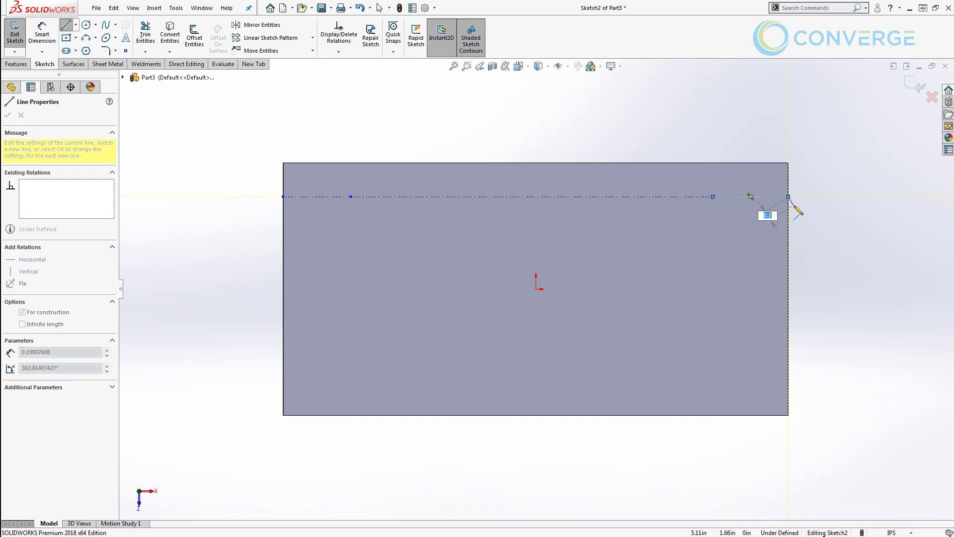
{"action": "key", "text": "Escape"}
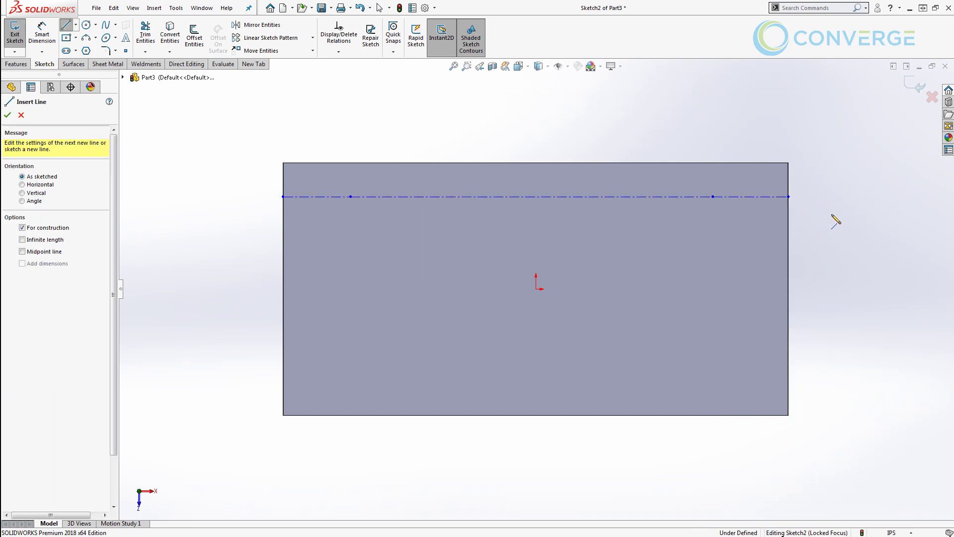
{"action": "left_click", "coordinate": [8, 115]}
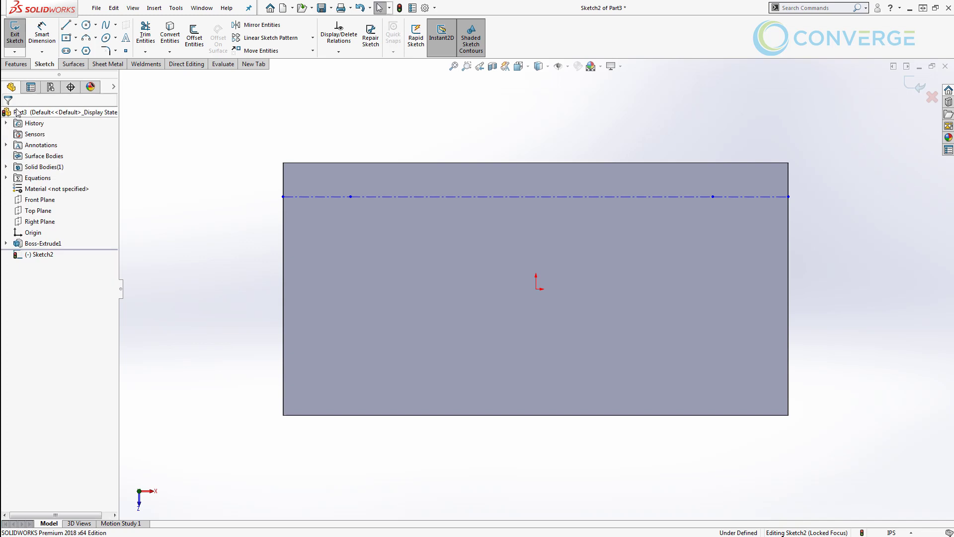
Make the two short end segments of the construction line equal.
{"action": "left_click", "coordinate": [343, 197]}
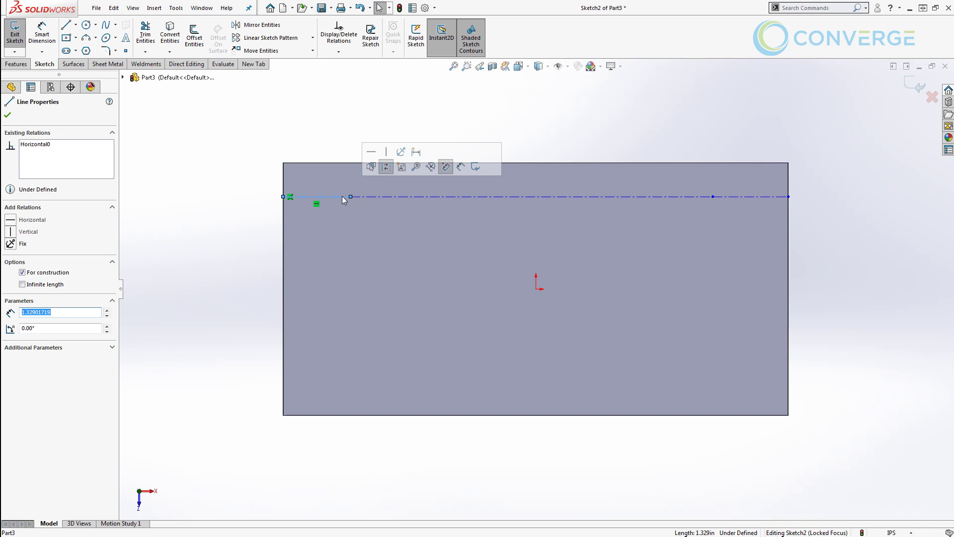
{"action": "left_click", "coordinate": [738, 200], "text": "ctrl"}
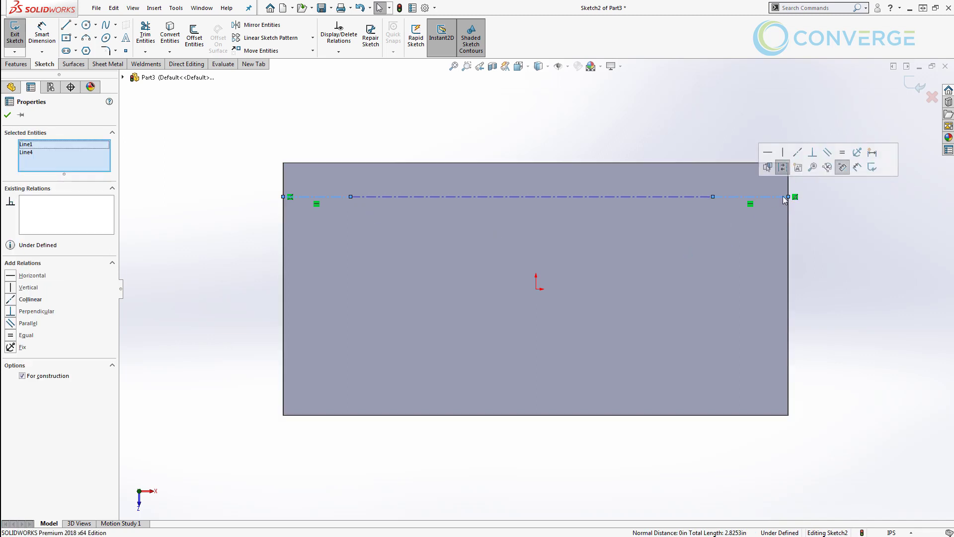
{"action": "left_click", "coordinate": [838, 157]}
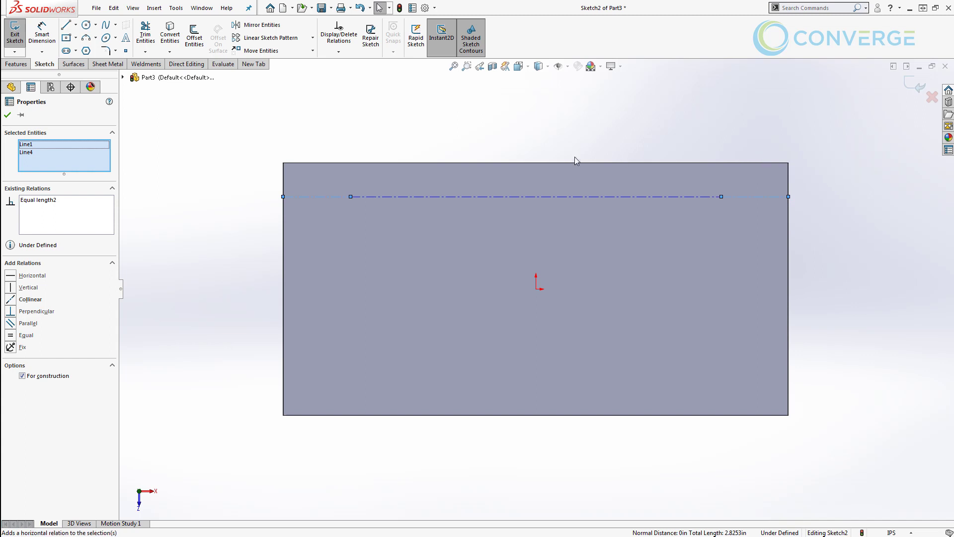
{"action": "key", "text": "Escape"}
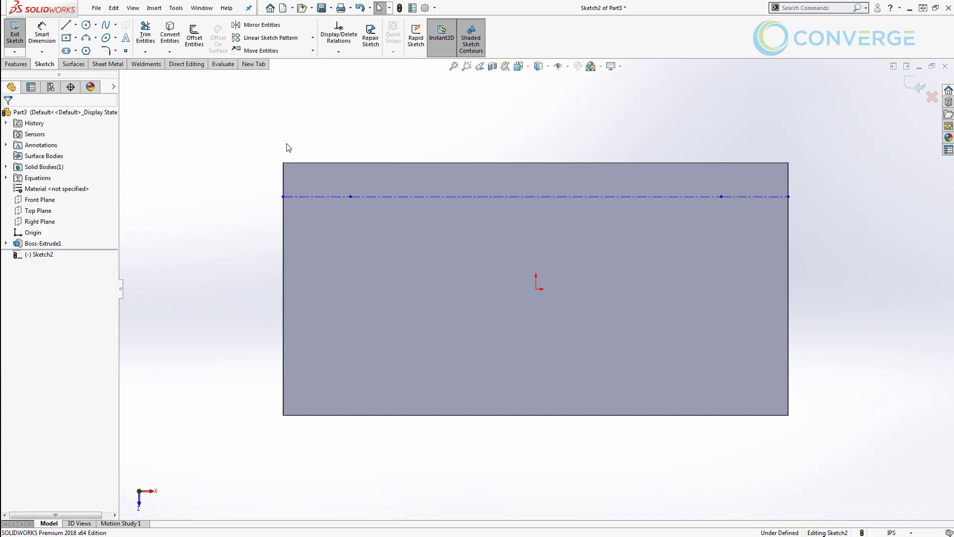
Draw a vertical construction line from the left break point up to the plate's top edge.
{"action": "key", "text": "l"}
{"action": "left_click", "coordinate": [50, 228]}
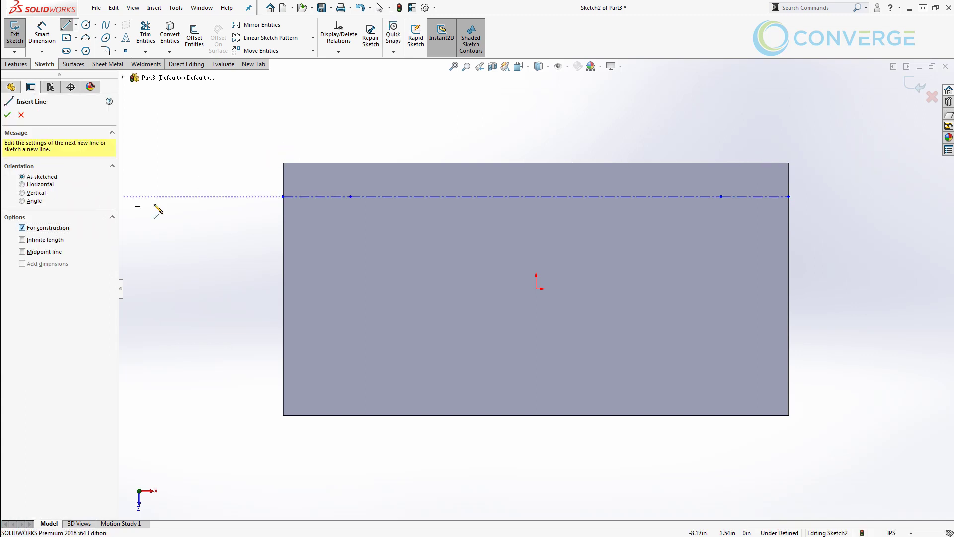
{"action": "left_click", "coordinate": [350, 197]}
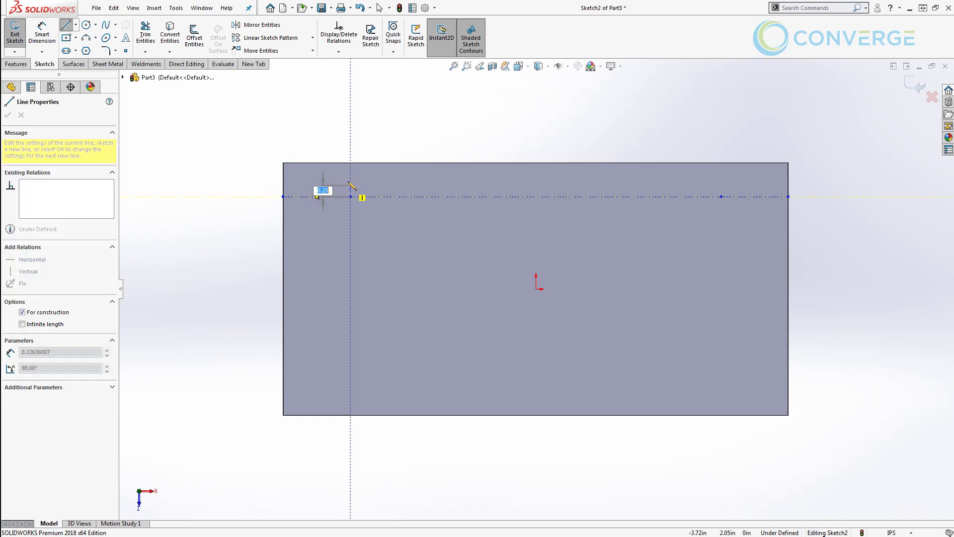
{"action": "left_click", "coordinate": [350, 163]}
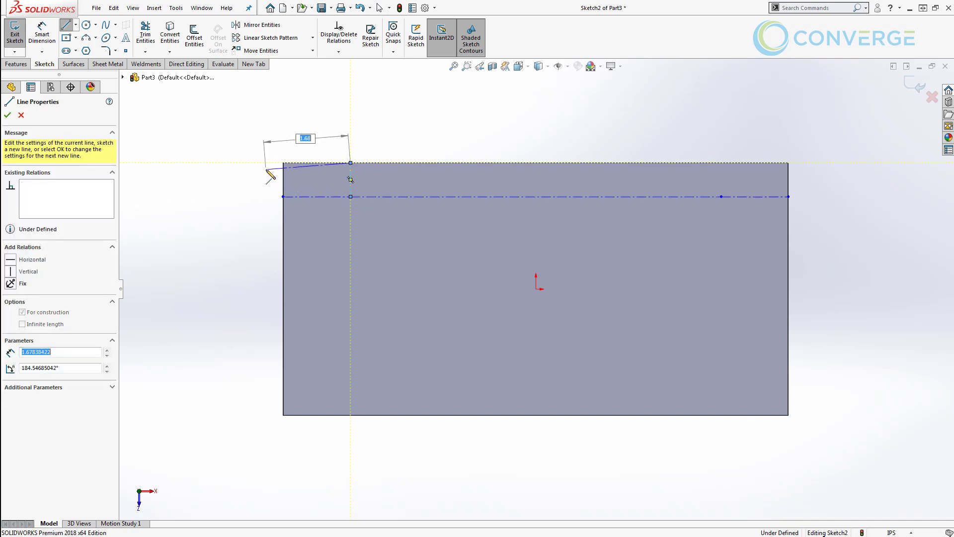
{"action": "key", "text": "Escape"}
{"action": "key", "text": "Escape"}
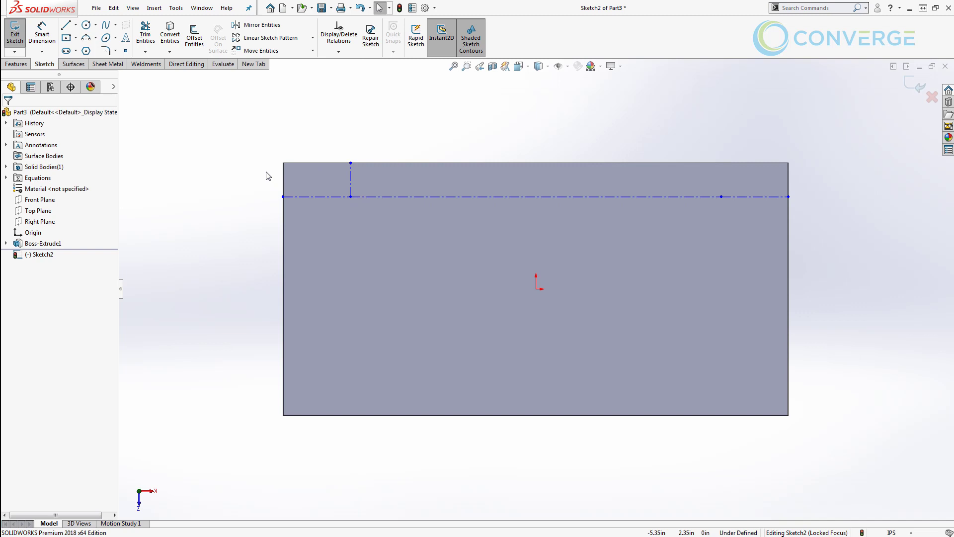
Make the vertical line equal to the short left segment and drag the intersection point into place.
{"action": "left_click", "coordinate": [351, 195]}
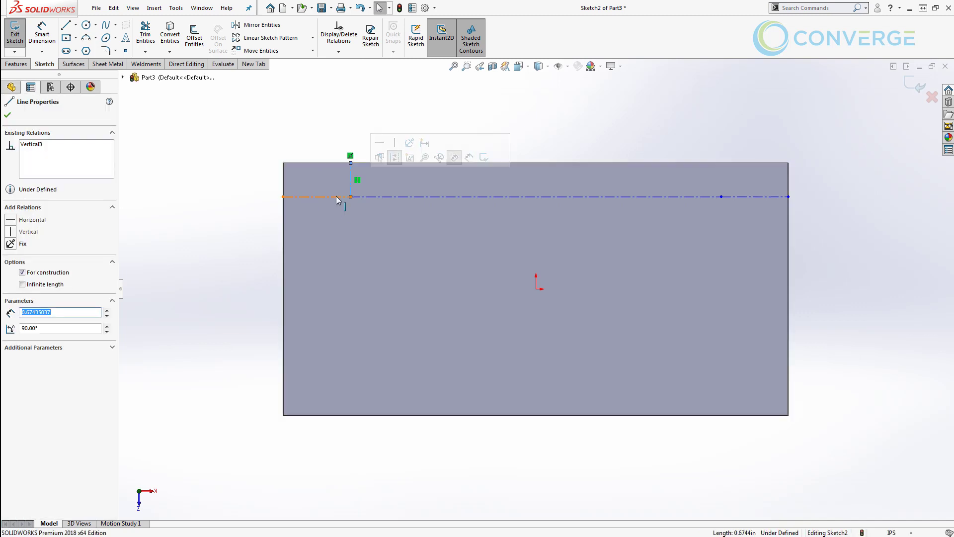
{"action": "left_click", "coordinate": [337, 196], "text": "ctrl"}
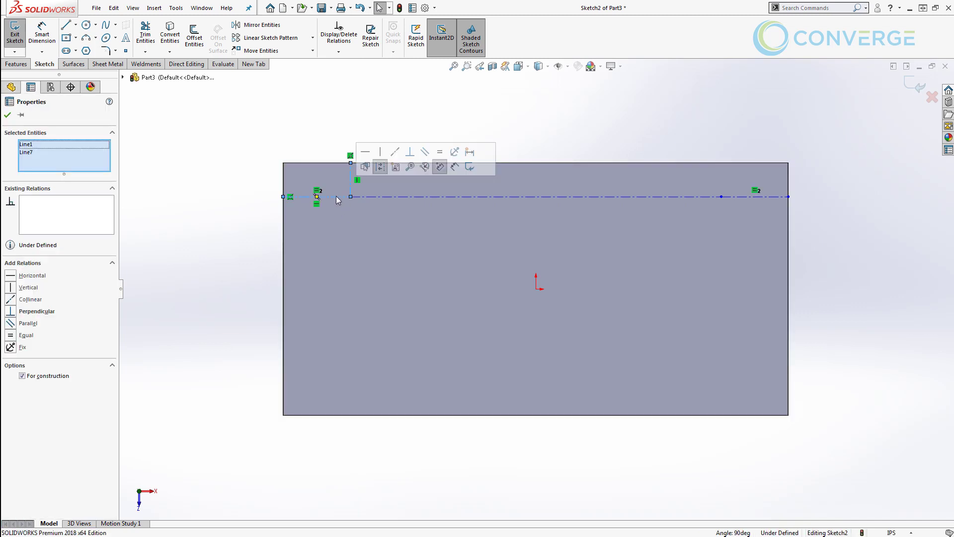
{"action": "left_click", "coordinate": [439, 153]}
{"action": "left_click", "coordinate": [192, 160]}
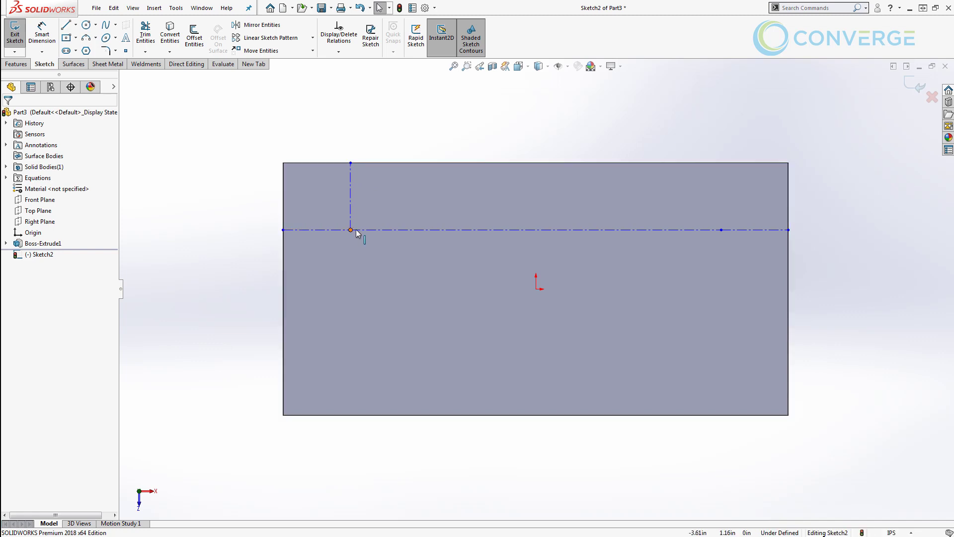
{"action": "left_click_drag", "start_coordinate": [351, 229], "coordinate": [327, 201]}
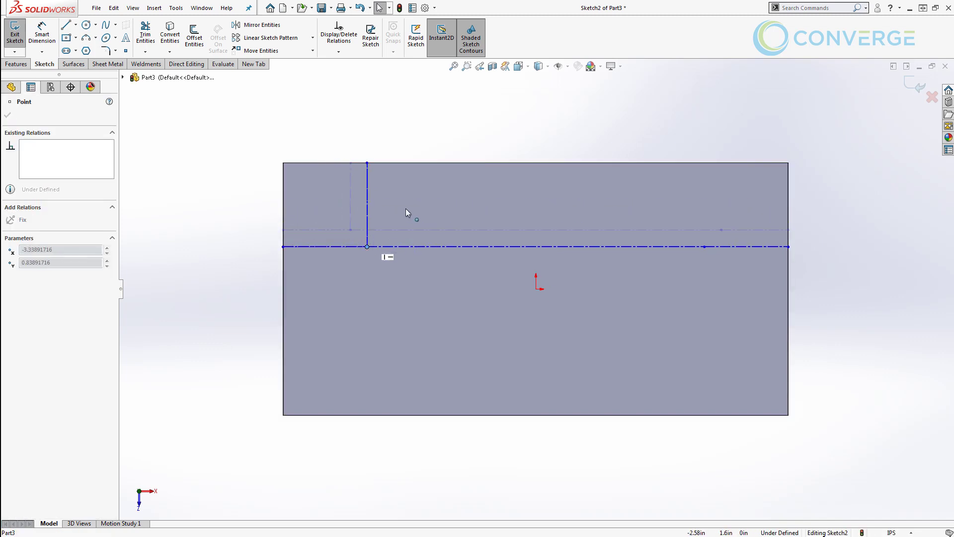
{"action": "mouse_move", "coordinate": [406, 210]}
{"action": "left_mouse_down"}
{"action": "mouse_move", "coordinate": [344, 203]}
{"action": "mouse_move", "coordinate": [405, 220]}
{"action": "mouse_move", "coordinate": [369, 205]}
{"action": "left_mouse_up"}
{"action": "left_click", "coordinate": [251, 169]}
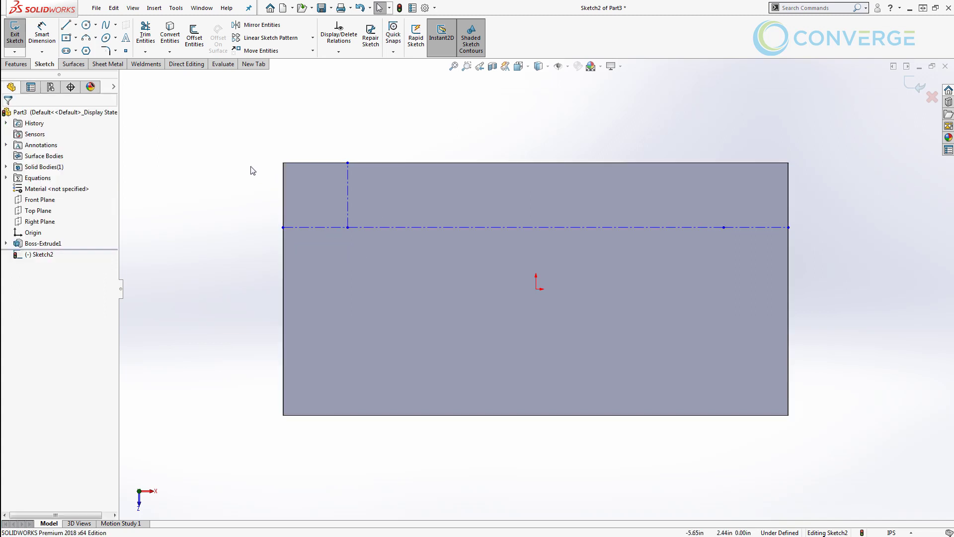
Dimension the short left construction segment as ="HoleEdgeOffset", giving 1.00.
{"action": "key", "text": "s"}
{"action": "left_click", "coordinate": [281, 177]}
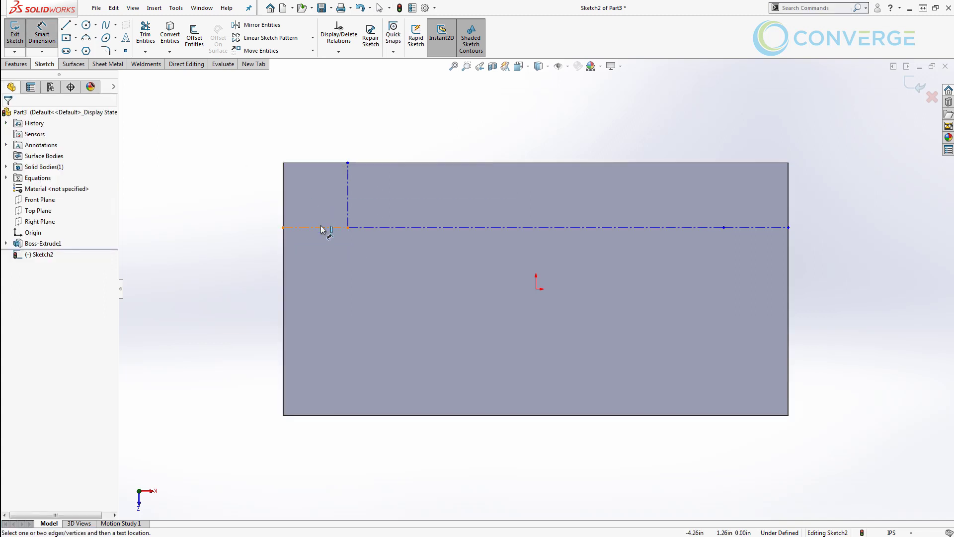
{"action": "left_click", "coordinate": [320, 229]}
{"action": "left_click", "coordinate": [239, 249]}
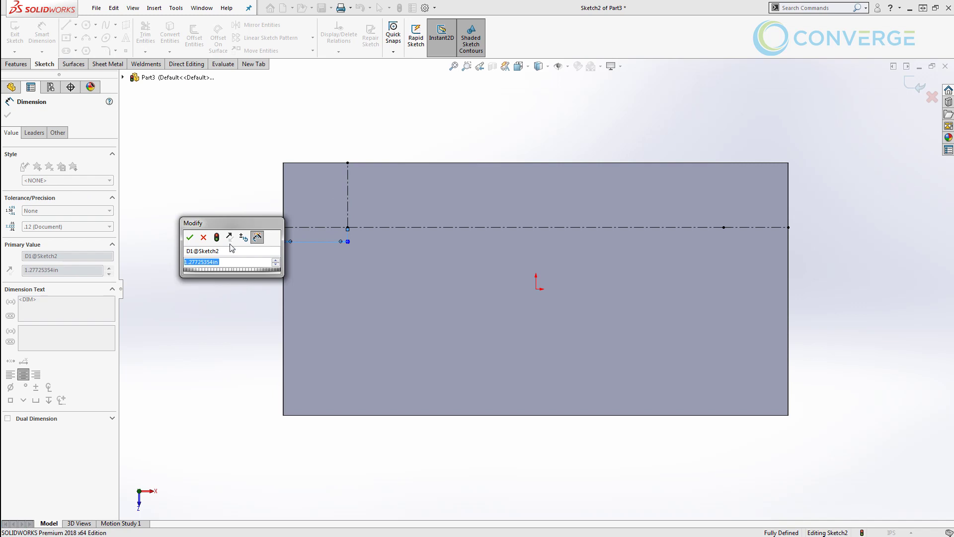
{"action": "type", "text": "="}
{"action": "mouse_move", "coordinate": [248, 272]}
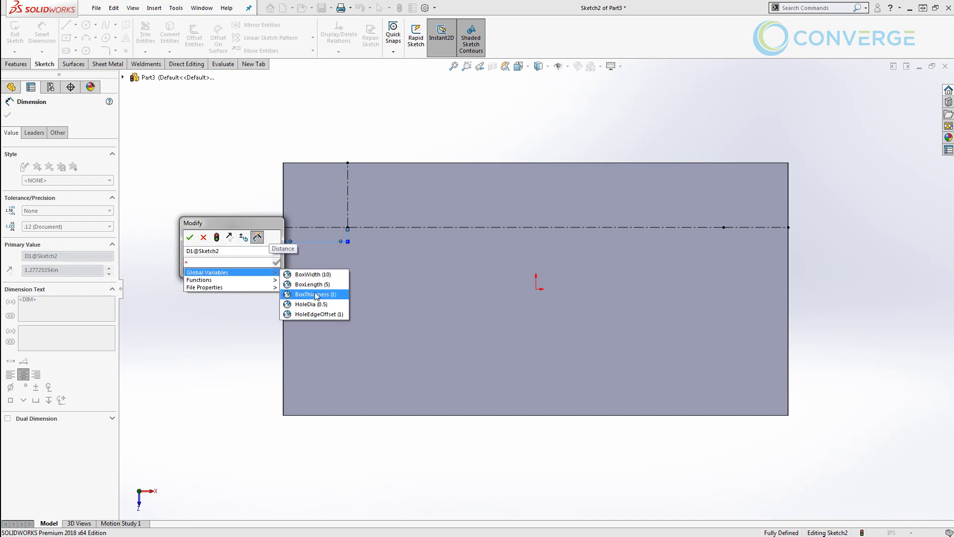
{"action": "left_click", "coordinate": [318, 314]}
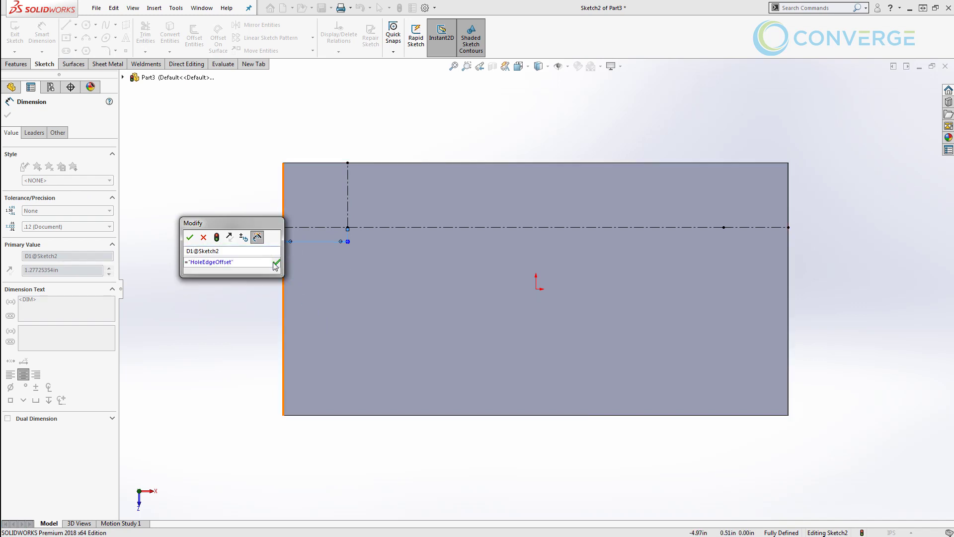
{"action": "left_click", "coordinate": [276, 263]}
{"action": "left_click", "coordinate": [190, 237]}
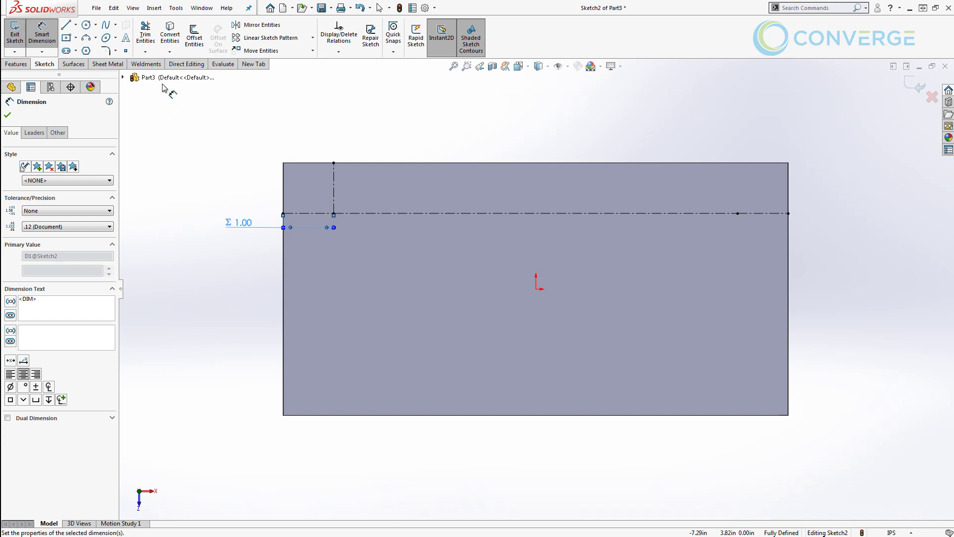
{"action": "left_click", "coordinate": [85, 25]}
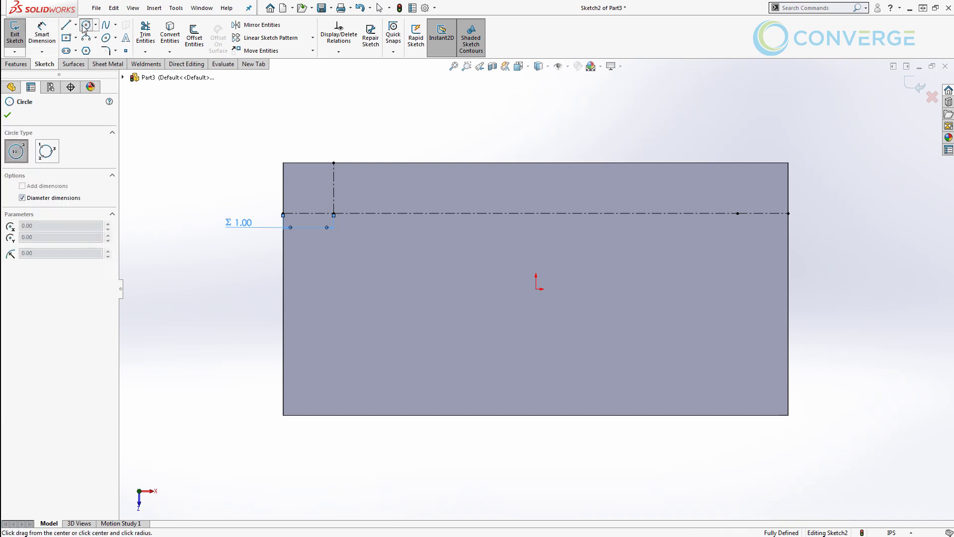
Draw a circle at the left centerline end with diameter ="HoleDia" (0.50).
{"action": "left_click", "coordinate": [334, 214]}
{"action": "left_click", "coordinate": [344, 232]}
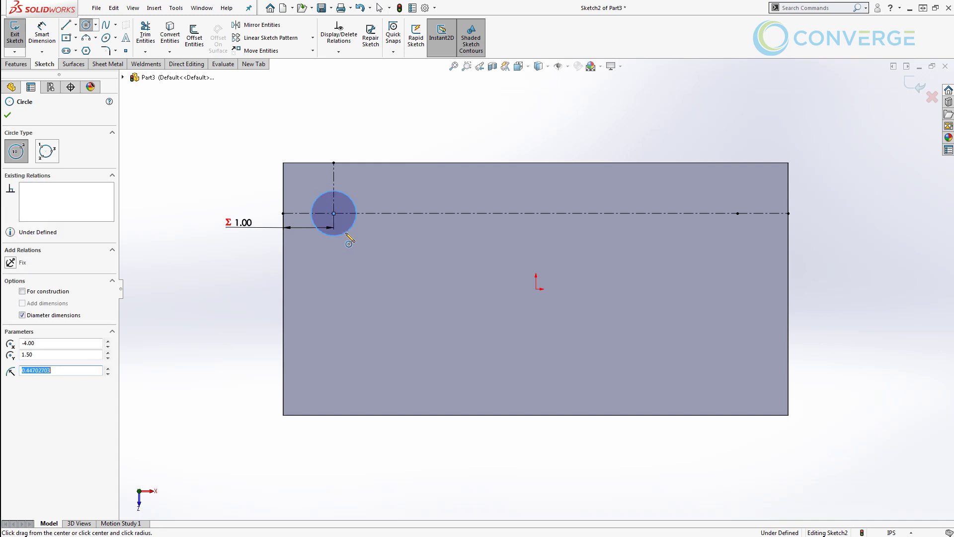
{"action": "key", "text": "s"}
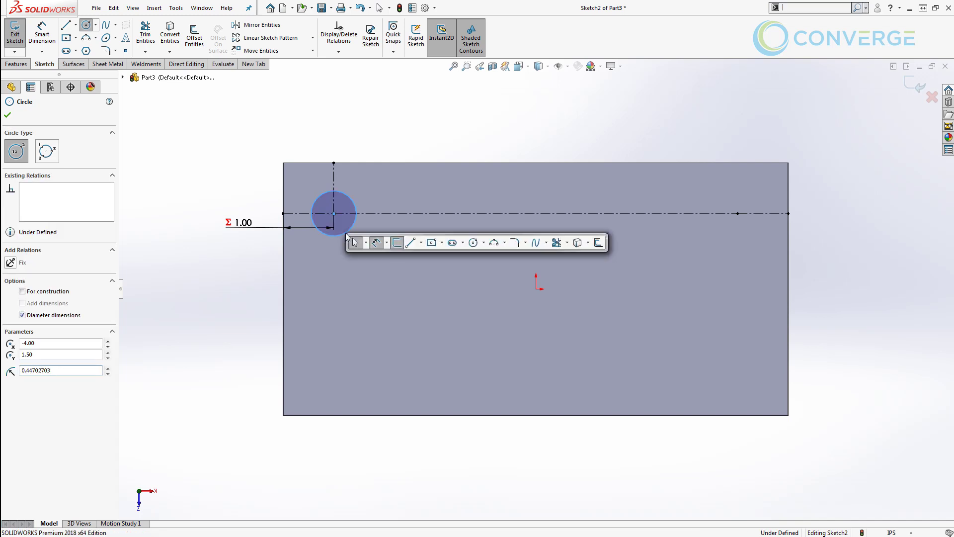
{"action": "left_click", "coordinate": [373, 241]}
{"action": "left_click", "coordinate": [357, 209]}
{"action": "left_click", "coordinate": [389, 146]}
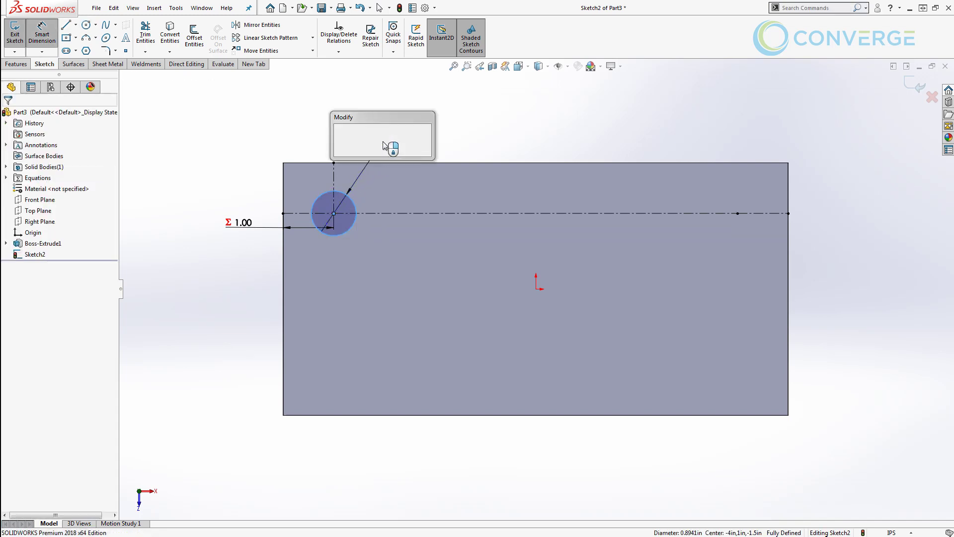
{"action": "type", "text": "="}
{"action": "mouse_move", "coordinate": [407, 172]}
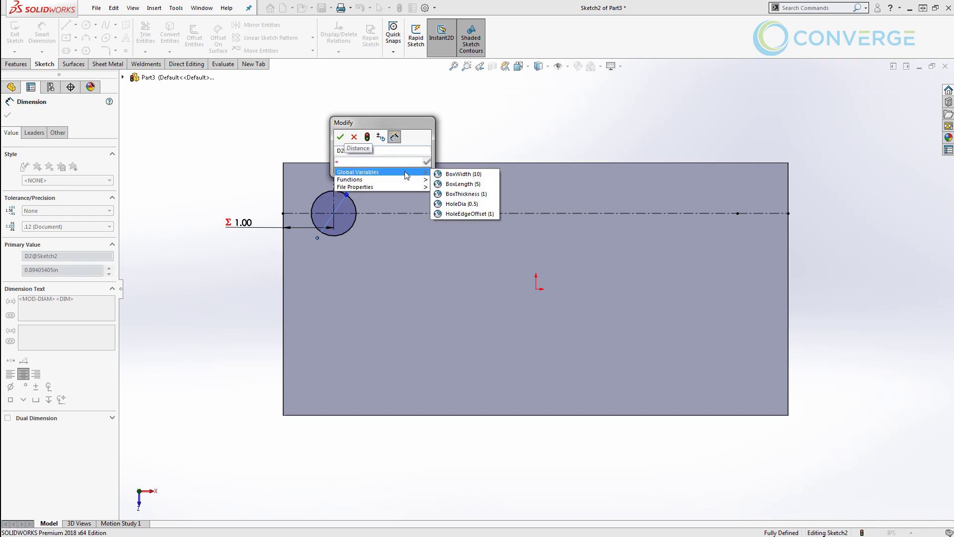
{"action": "left_click", "coordinate": [461, 203]}
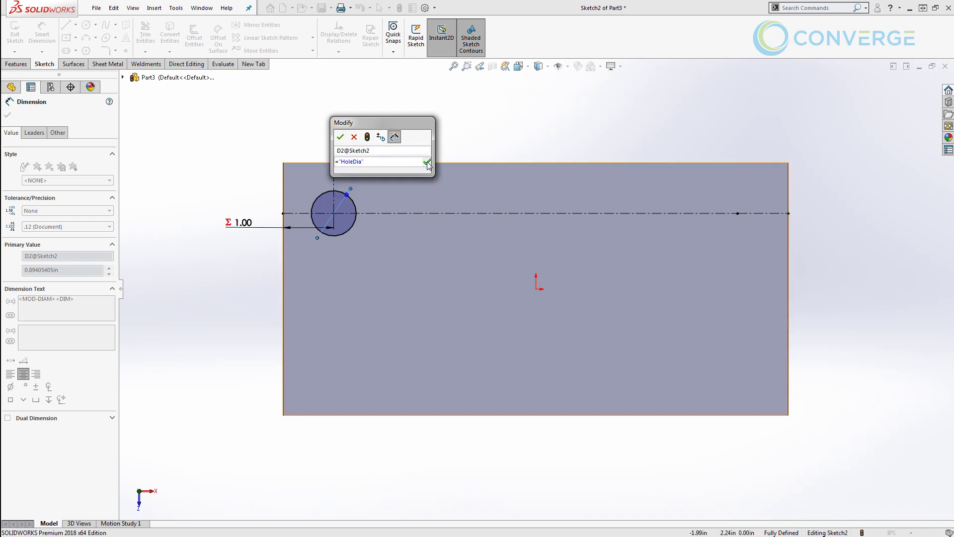
{"action": "left_click", "coordinate": [426, 162]}
{"action": "left_click", "coordinate": [341, 136]}
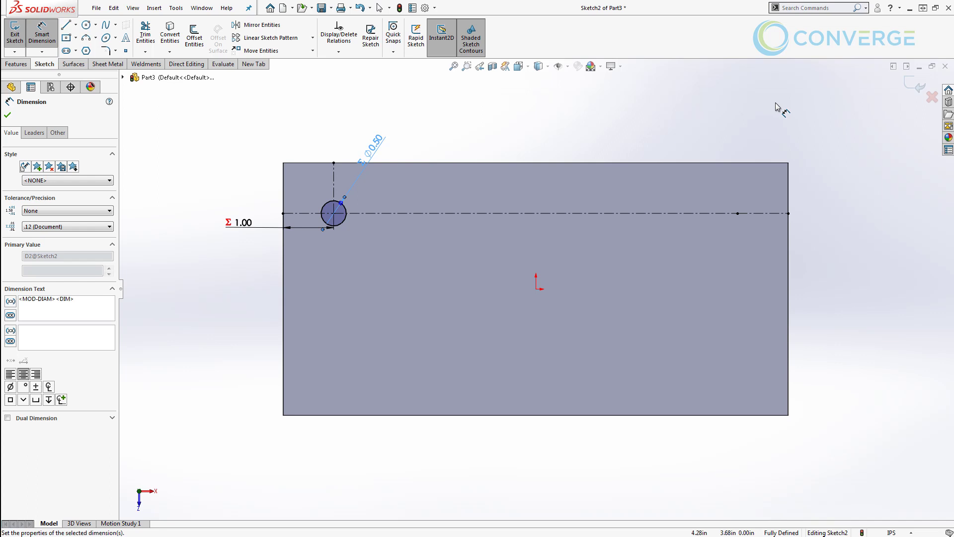
Exit the sketch and start an Extruded Cut, trying Through All and Up To Next end conditions.
{"action": "left_click", "coordinate": [908, 83]}
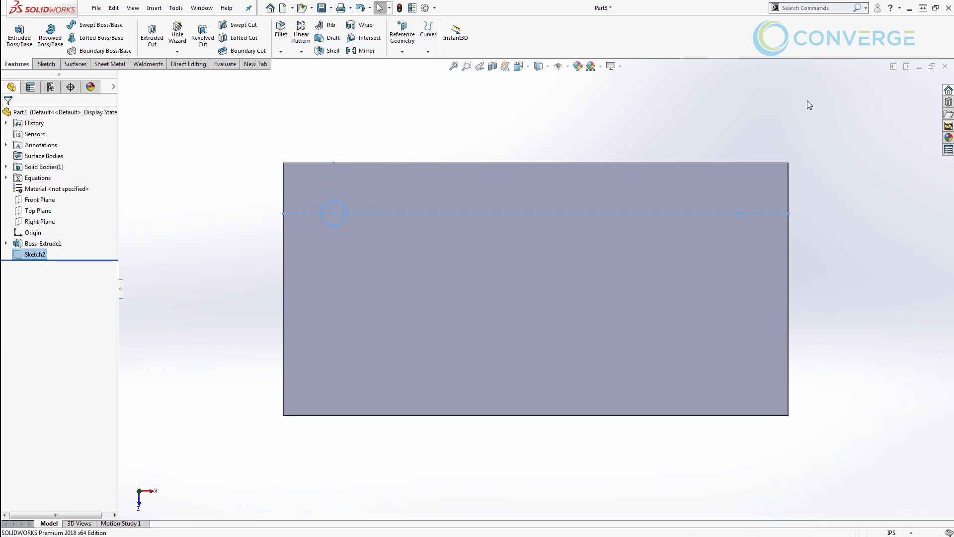
{"action": "left_click", "coordinate": [152, 37]}
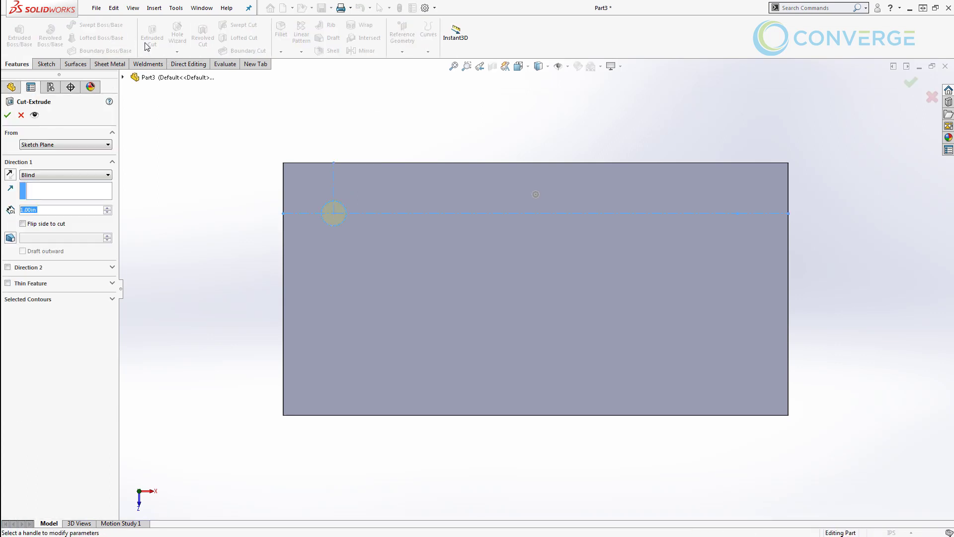
{"action": "left_click", "coordinate": [70, 177]}
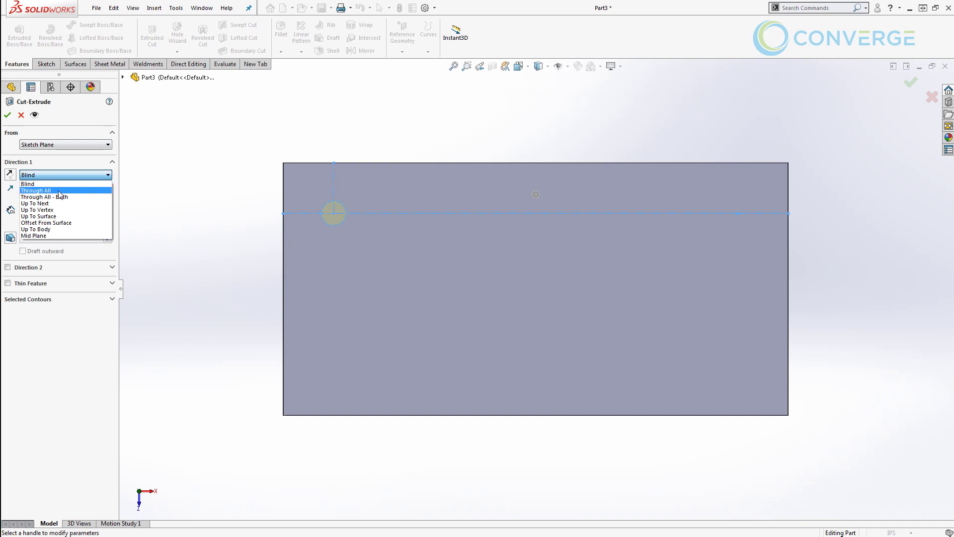
{"action": "left_click", "coordinate": [56, 189]}
{"action": "left_click", "coordinate": [58, 175]}
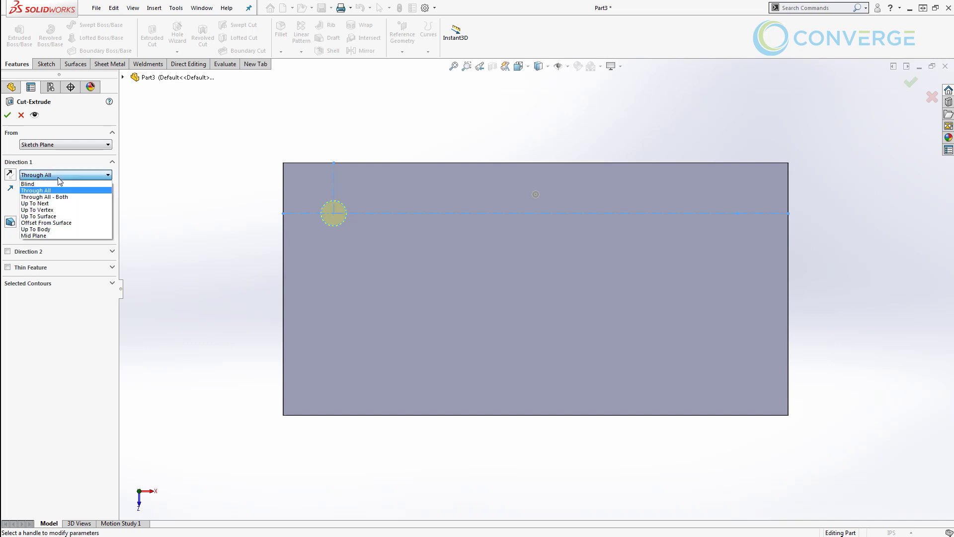
{"action": "left_click", "coordinate": [51, 206]}
{"action": "middle_click_drag", "start_coordinate": [226, 300], "coordinate": [228, 226]}
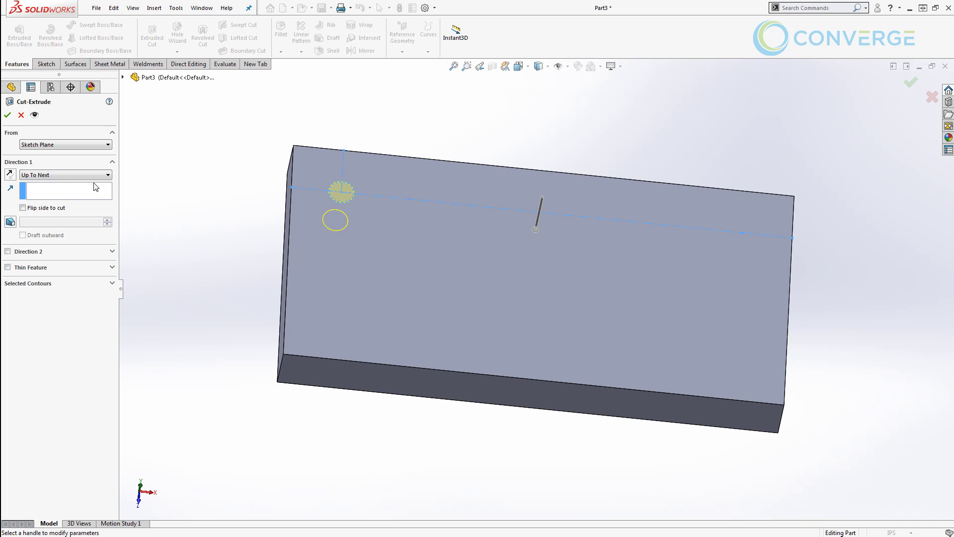
Set the cut to Blind with depth ="BoxThickness" and create the hole.
{"action": "left_click", "coordinate": [84, 175]}
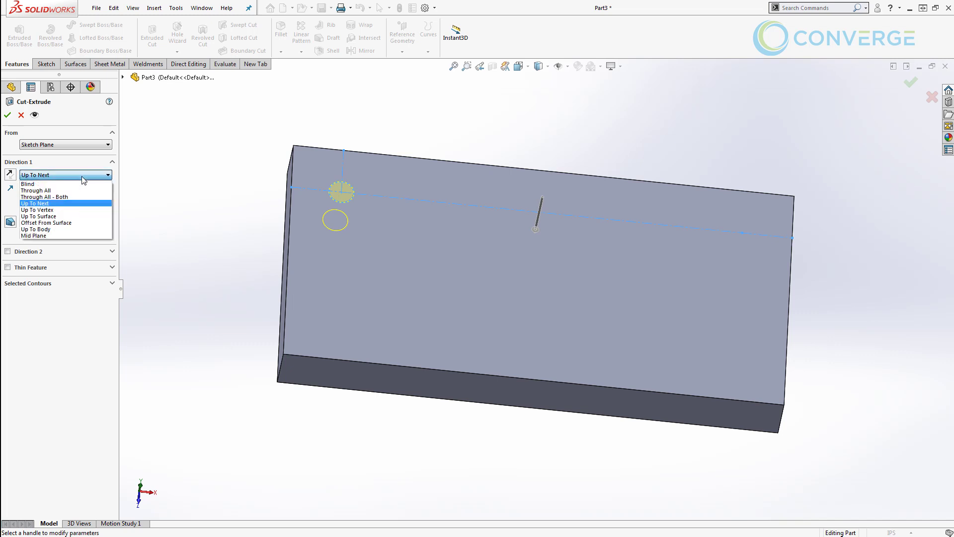
{"action": "left_click", "coordinate": [79, 183]}
{"action": "left_click", "coordinate": [57, 210]}
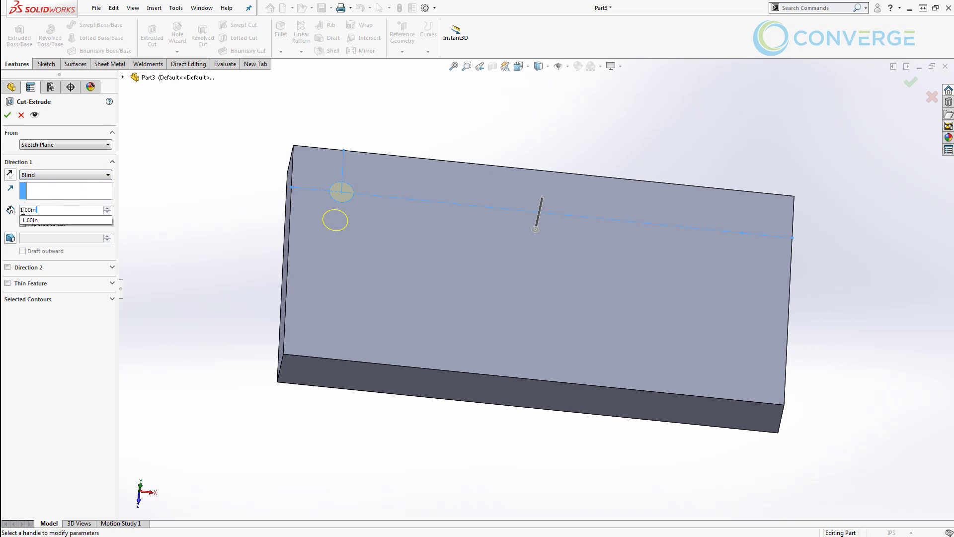
{"action": "type", "text": "="}
{"action": "mouse_move", "coordinate": [71, 219]}
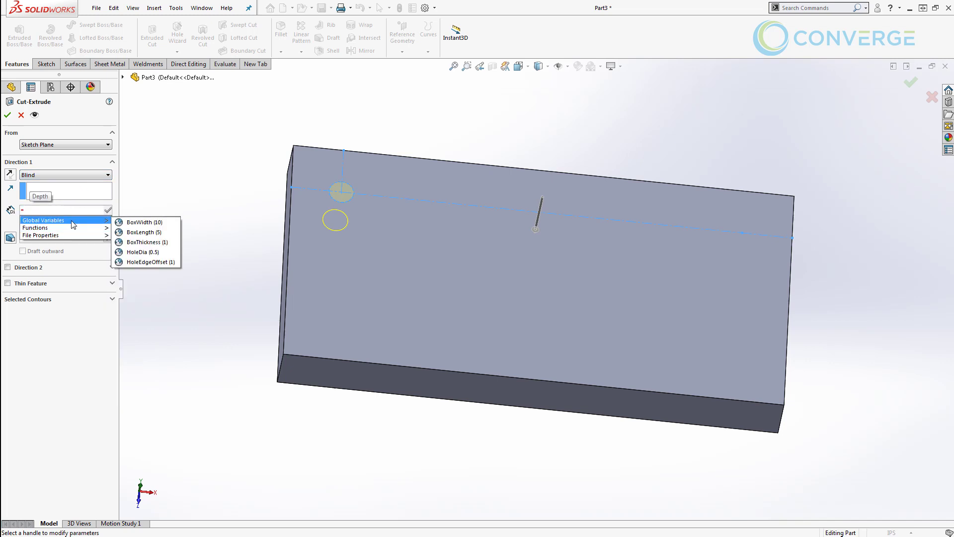
{"action": "left_click", "coordinate": [148, 243]}
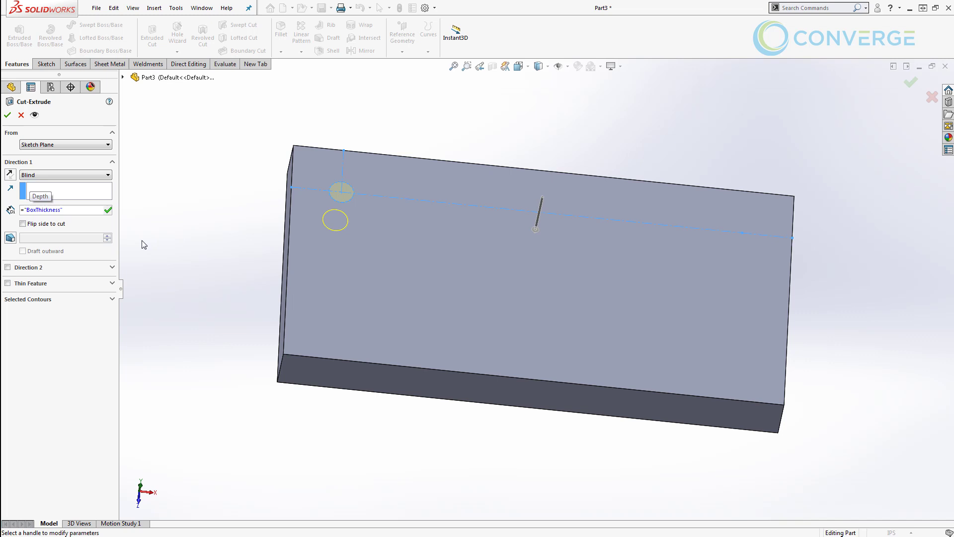
{"action": "left_click", "coordinate": [108, 211]}
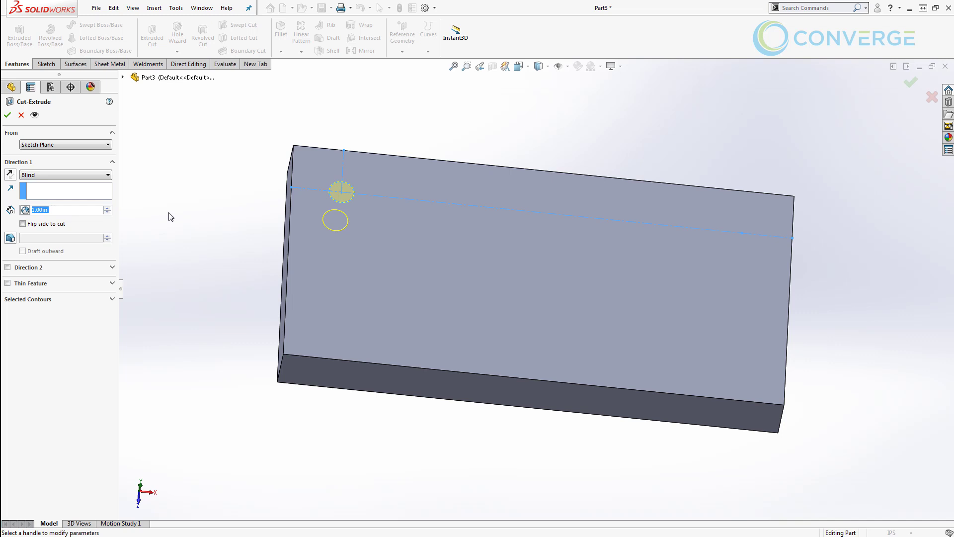
{"action": "left_click", "coordinate": [7, 114]}
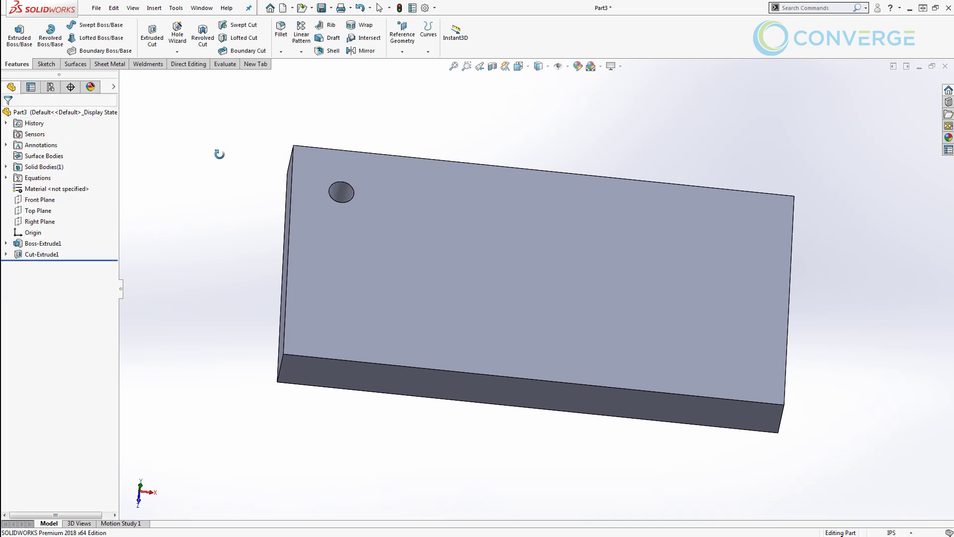
{"action": "middle_click_drag", "start_coordinate": [219, 154], "coordinate": [330, 163]}
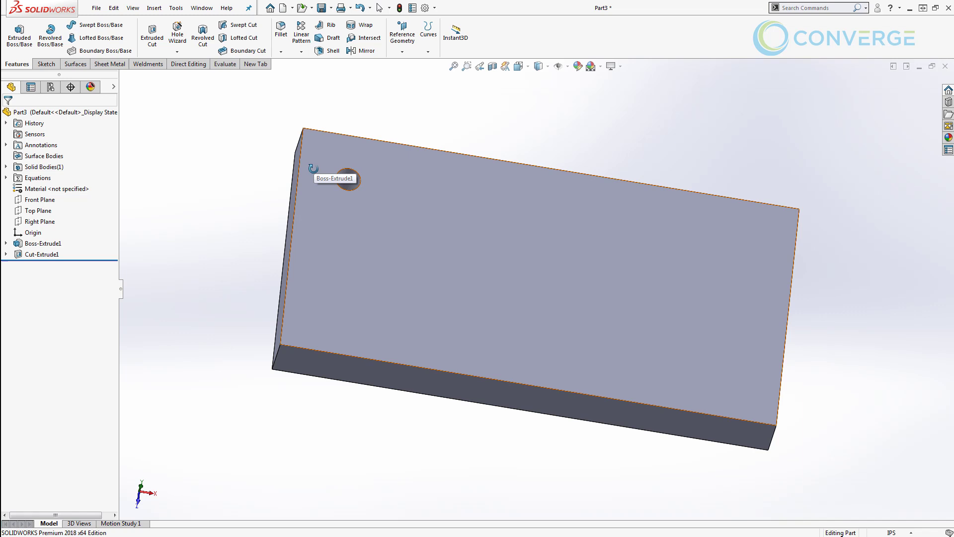
{"action": "key", "text": "Escape"}
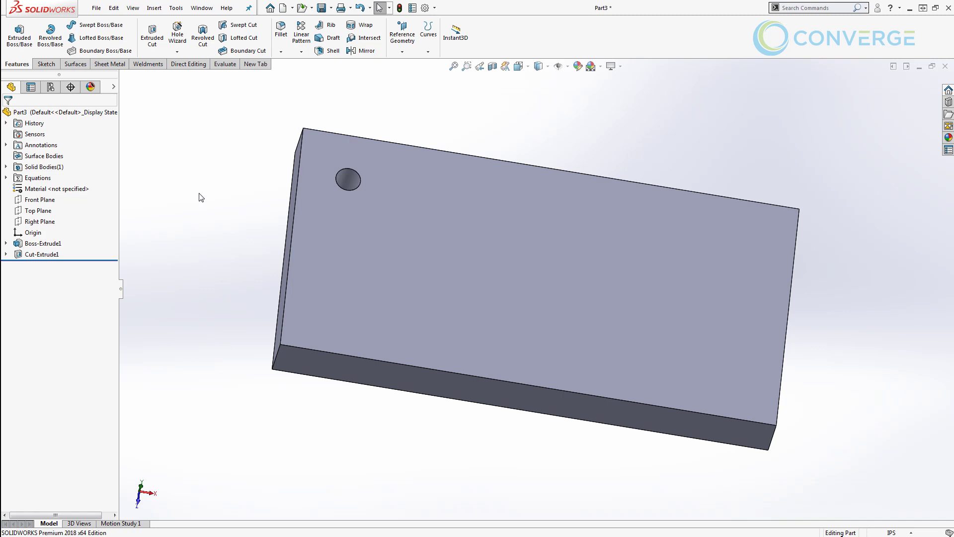
Show Sketch2 and create a Curve Driven Pattern of Cut-Extrude1 along the construction line with equal spacing.
{"action": "left_click", "coordinate": [5, 254]}
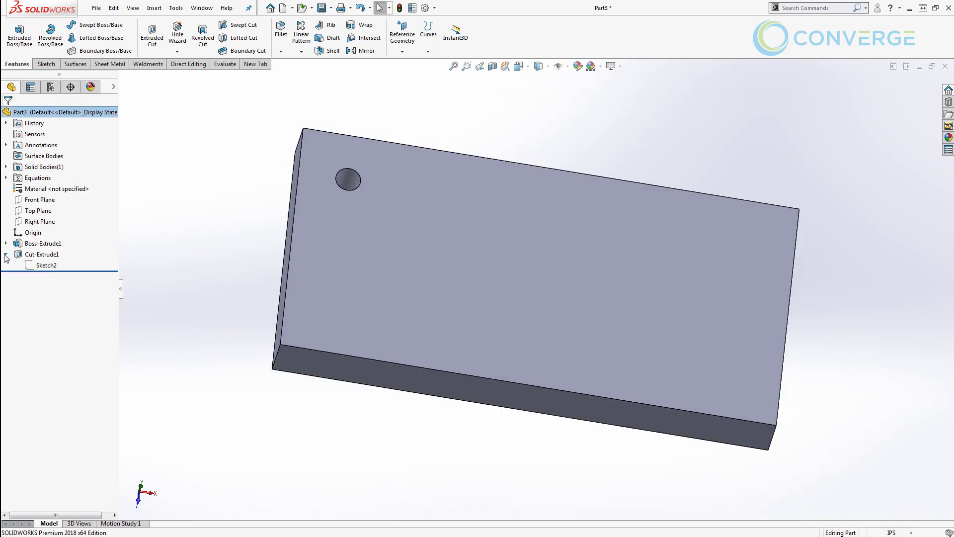
{"action": "left_click", "coordinate": [40, 264]}
{"action": "left_click", "coordinate": [40, 251]}
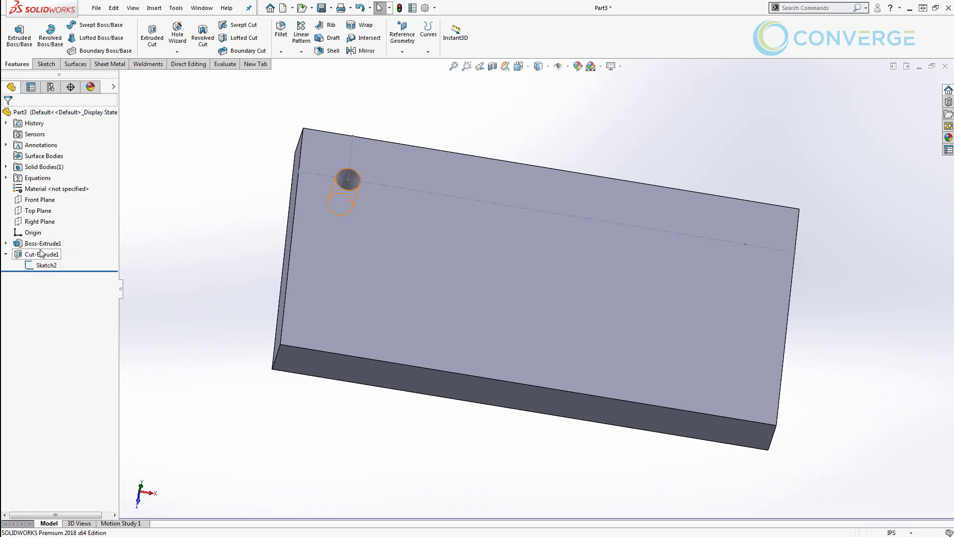
{"action": "left_click", "coordinate": [301, 52]}
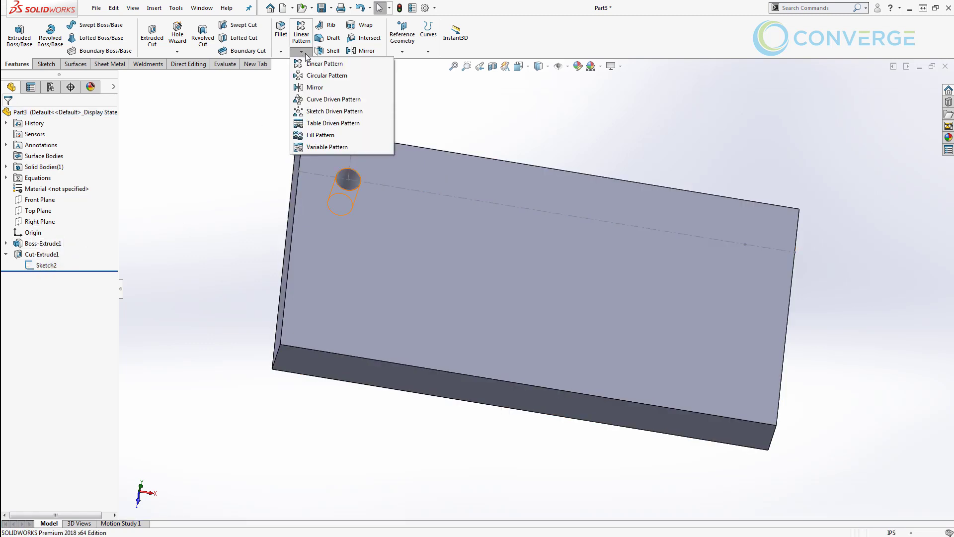
{"action": "left_click", "coordinate": [329, 100]}
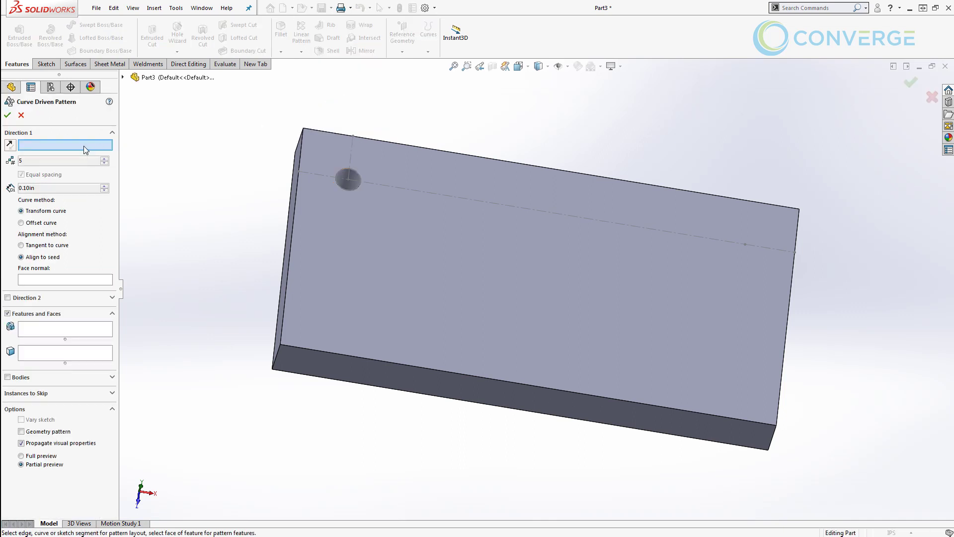
{"action": "left_click", "coordinate": [383, 188]}
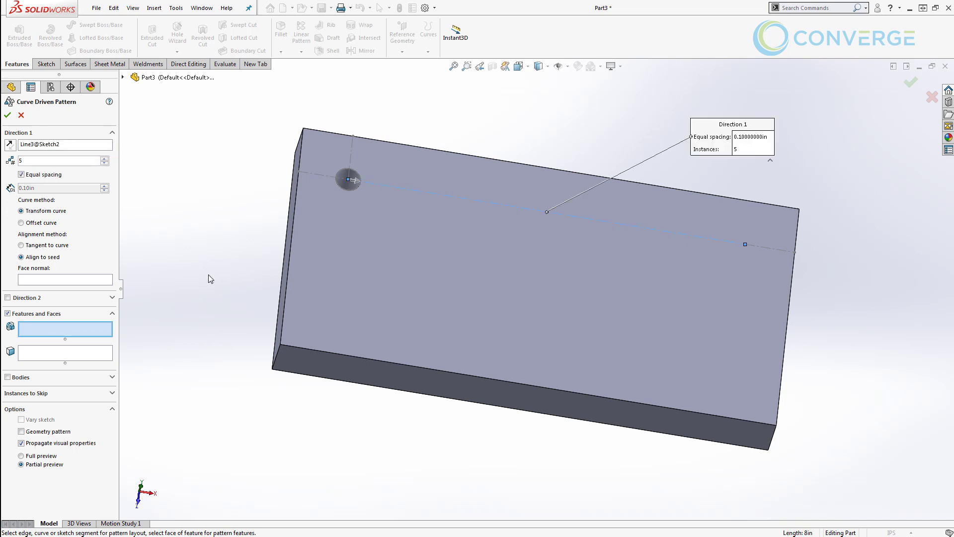
{"action": "left_click", "coordinate": [123, 78]}
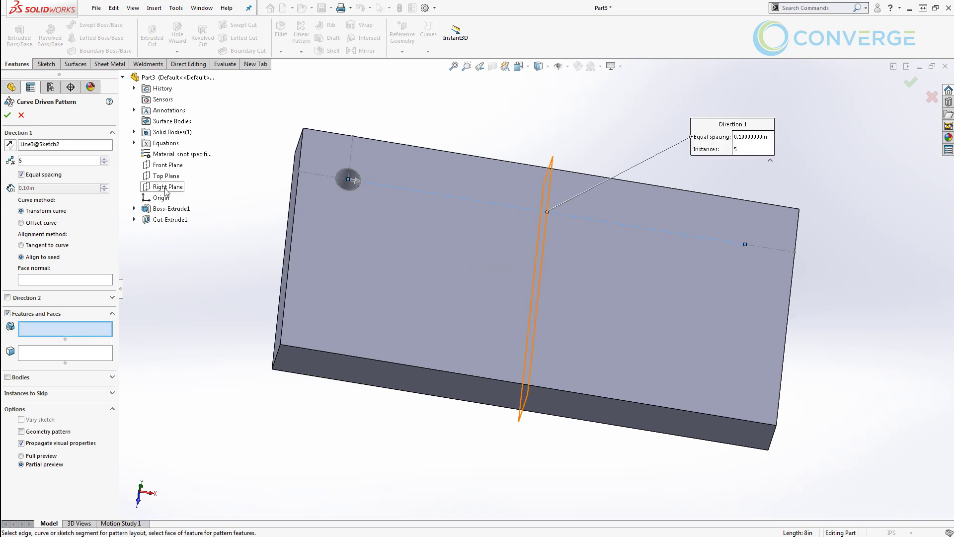
{"action": "left_click", "coordinate": [161, 220]}
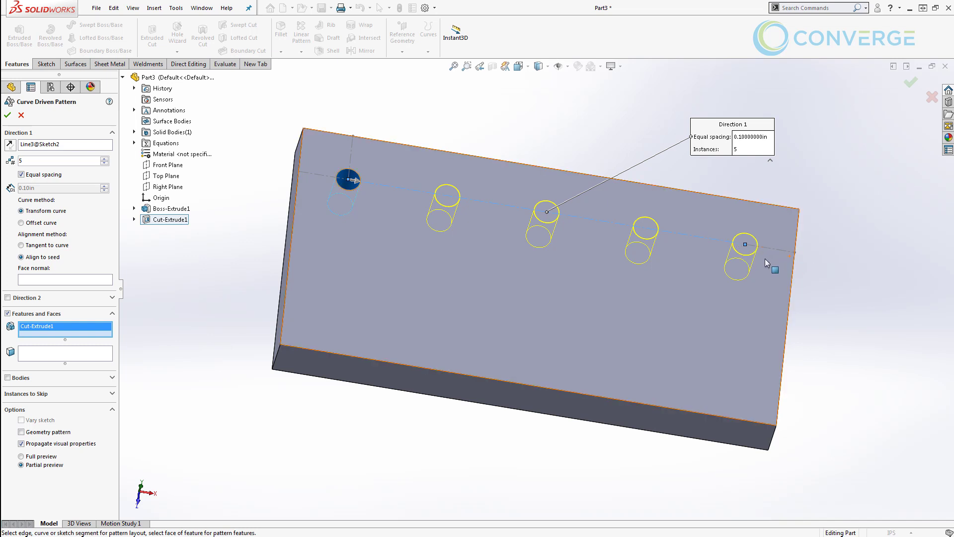
{"action": "left_click", "coordinate": [910, 83]}
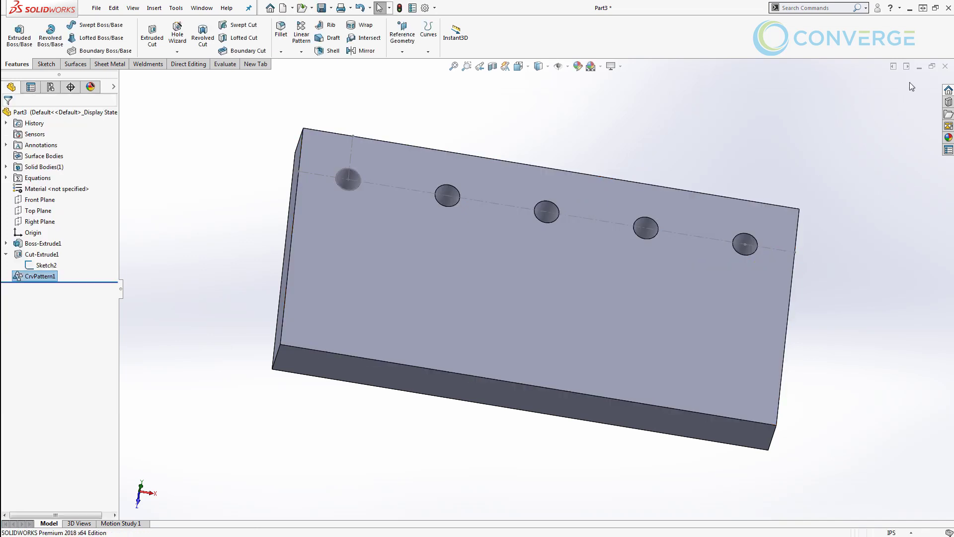
In the Equations dialog, change BoxWidth to 15 and rebuild the part.
{"action": "left_click", "coordinate": [176, 8]}
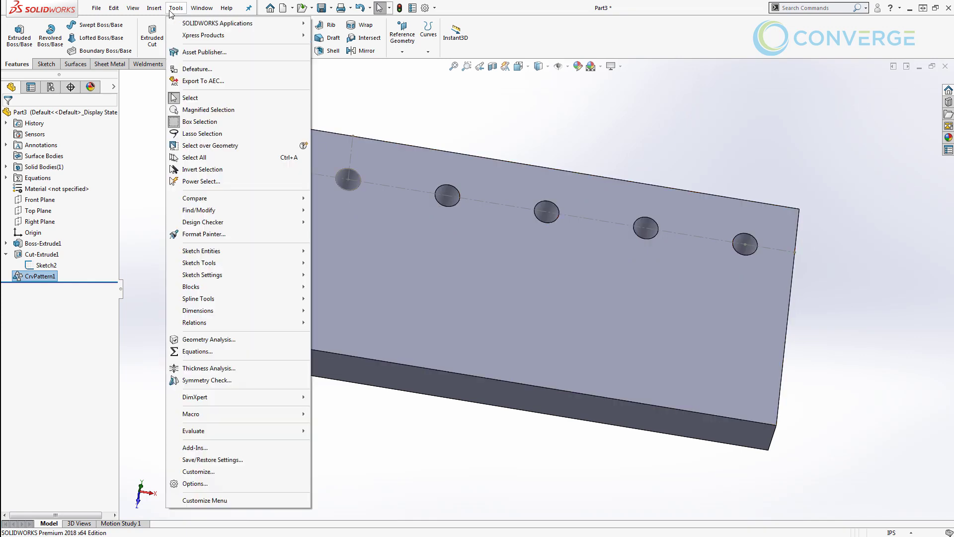
{"action": "left_click", "coordinate": [207, 351]}
{"action": "left_click_drag", "start_coordinate": [404, 125], "coordinate": [271, 22]}
{"action": "left_click_drag", "start_coordinate": [402, 270], "coordinate": [401, 170]}
{"action": "middle_click_drag", "start_coordinate": [398, 205], "coordinate": [393, 181]}
{"action": "left_click", "coordinate": [205, 73]}
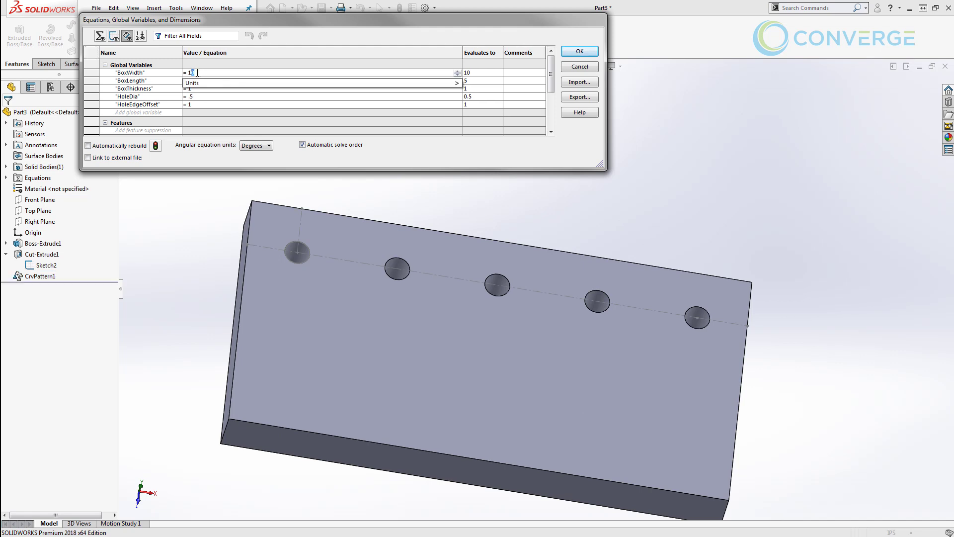
{"action": "type", "text": "5"}
{"action": "key", "text": "Tab"}
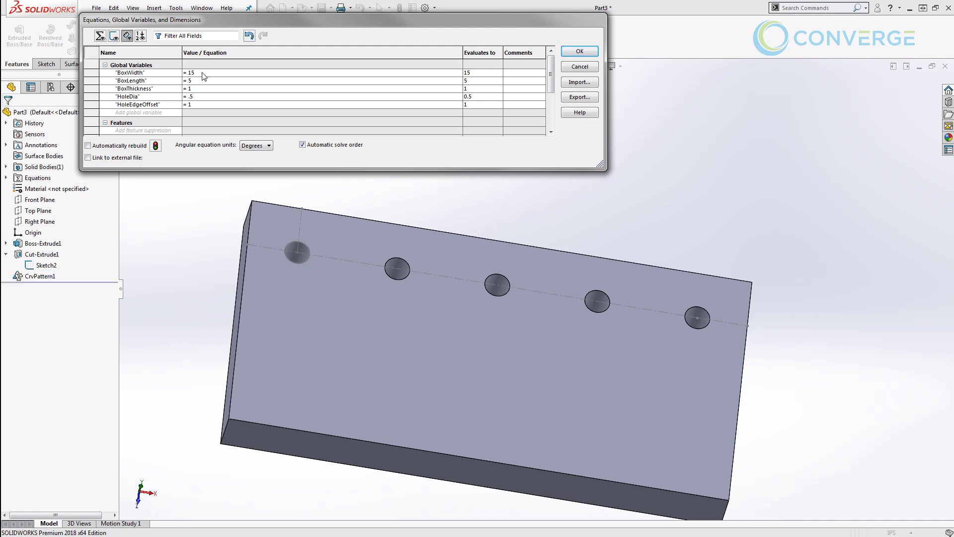
{"action": "left_click", "coordinate": [156, 145]}
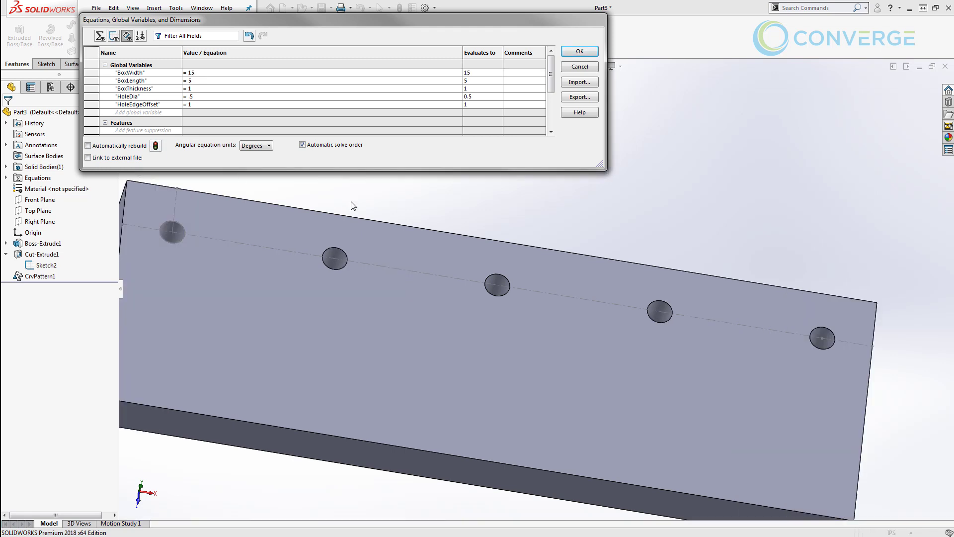
Add a new global variable HoleNum = 8.
{"action": "scroll", "coordinate": [752, 221], "scroll_direction": "up", "scroll_amount": 1}
{"action": "scroll", "coordinate": [749, 229], "scroll_direction": "up", "scroll_amount": 2}
{"action": "scroll", "coordinate": [681, 291], "scroll_direction": "up", "scroll_amount": 2}
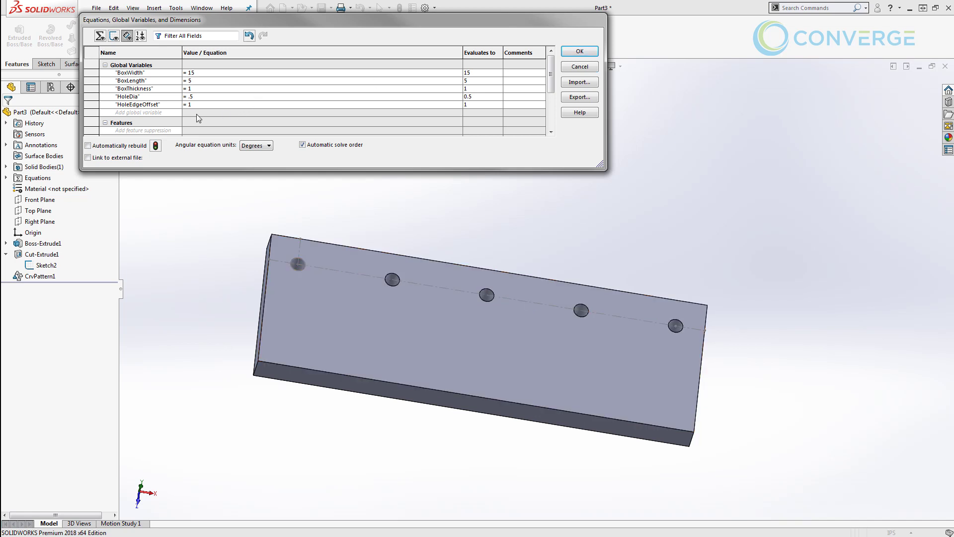
{"action": "left_click", "coordinate": [153, 114]}
{"action": "type", "text": "HoleNum"}
{"action": "key", "text": "Tab"}
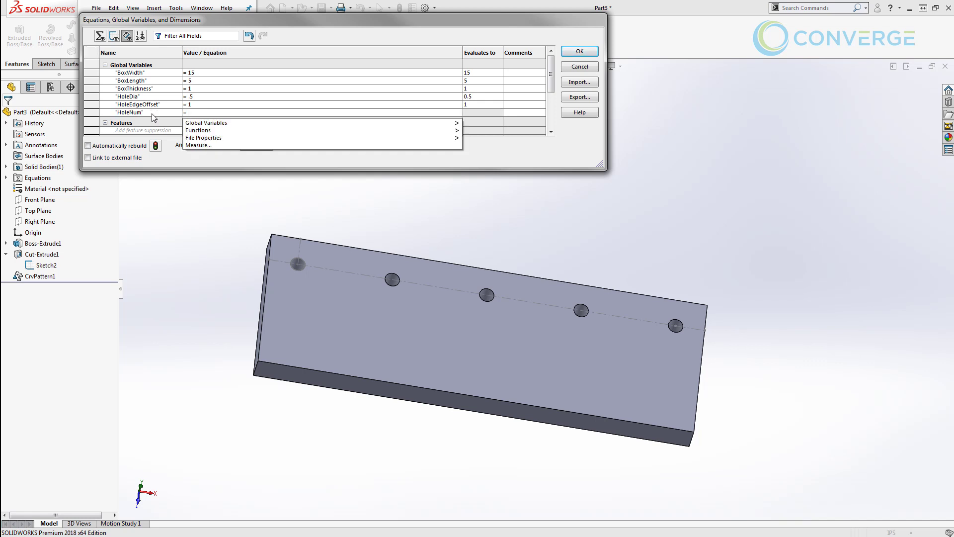
{"action": "type", "text": "8"}
{"action": "key", "text": "Tab"}
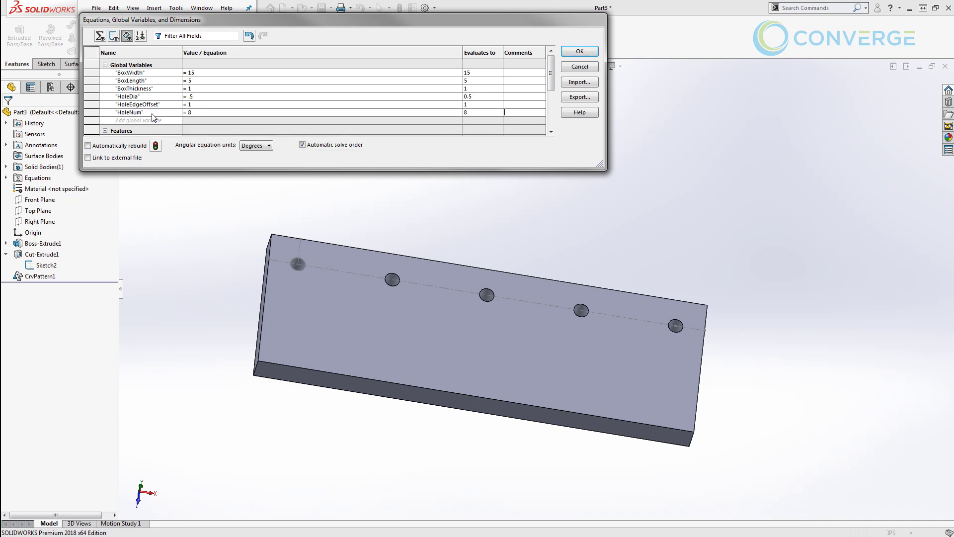
Close the equations editor and select CrvPattern1 to reveal its dimensions.
{"action": "left_click", "coordinate": [580, 51]}
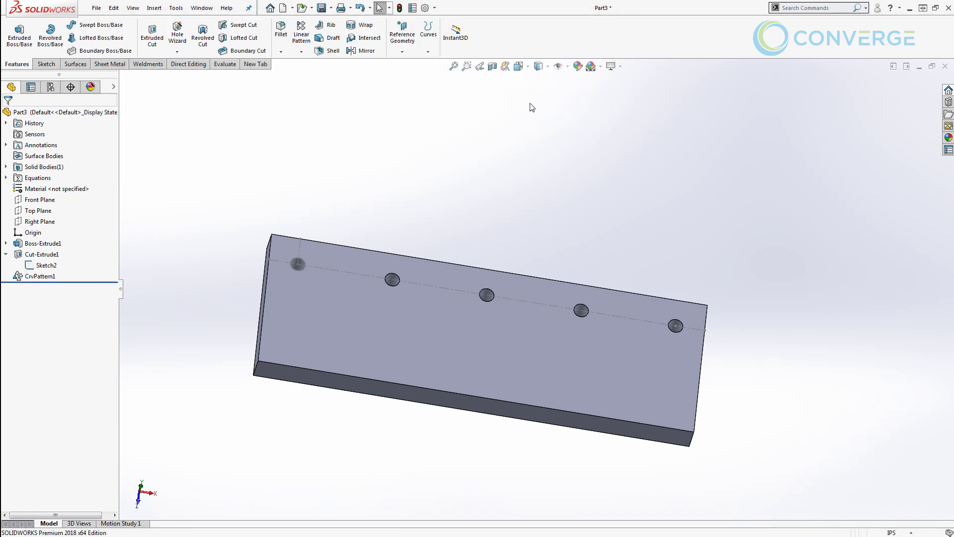
{"action": "left_click", "coordinate": [39, 276]}
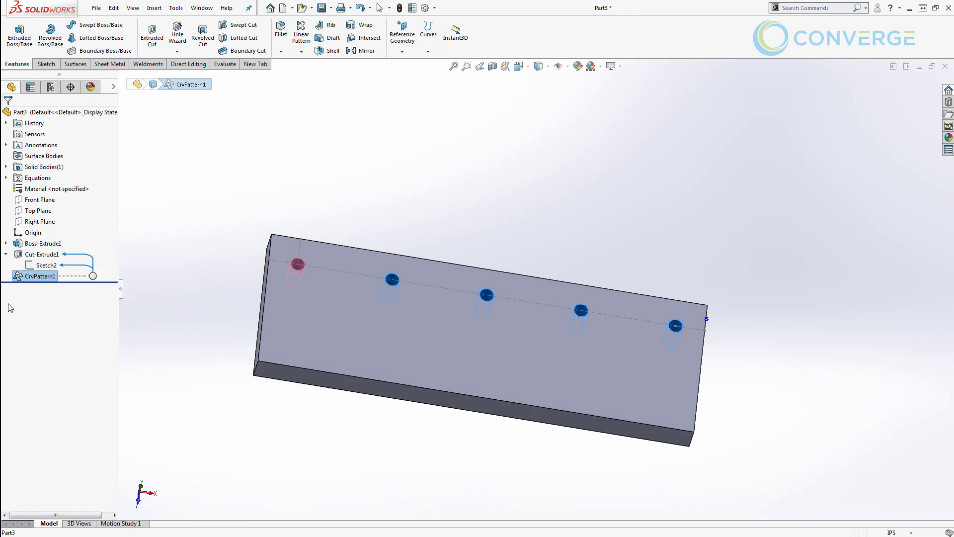
{"action": "middle_click_drag", "start_coordinate": [736, 338], "coordinate": [737, 338]}
{"action": "key", "text": "Escape"}
{"action": "left_click", "coordinate": [719, 325]}
Link CrvPattern1's instance count to the HoleNum global variable and rebuild the pattern.
{"action": "left_click", "coordinate": [720, 321]}
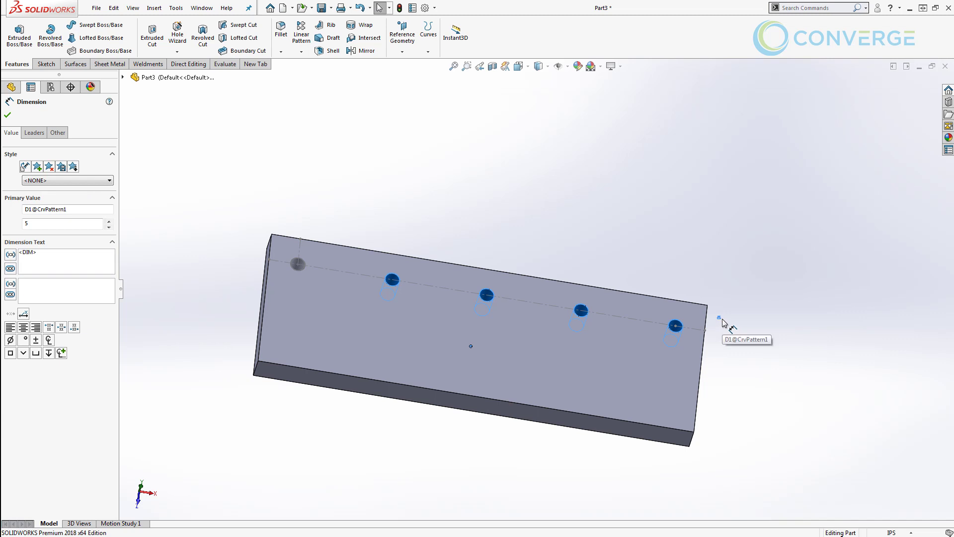
{"action": "double_click", "coordinate": [721, 322]}
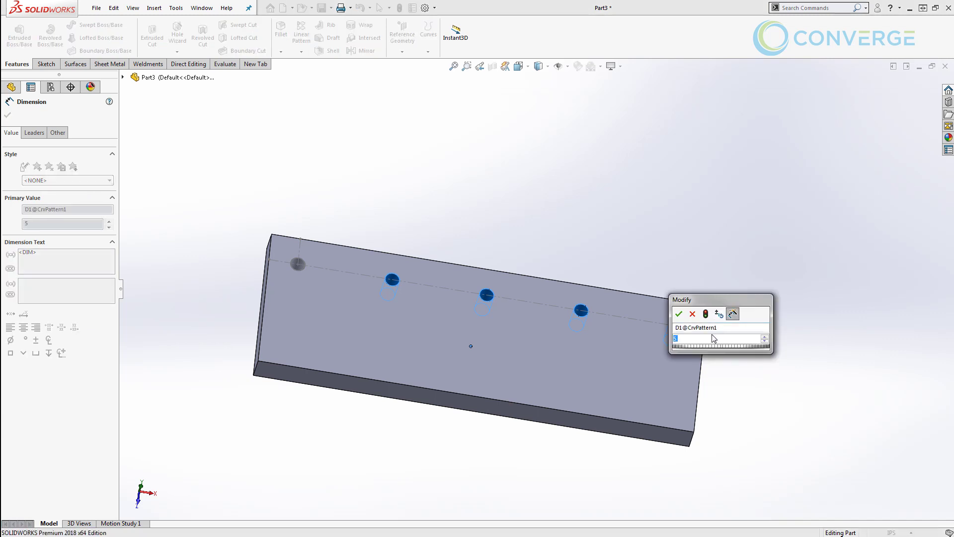
{"action": "type", "text": "="}
{"action": "mouse_move", "coordinate": [737, 360]}
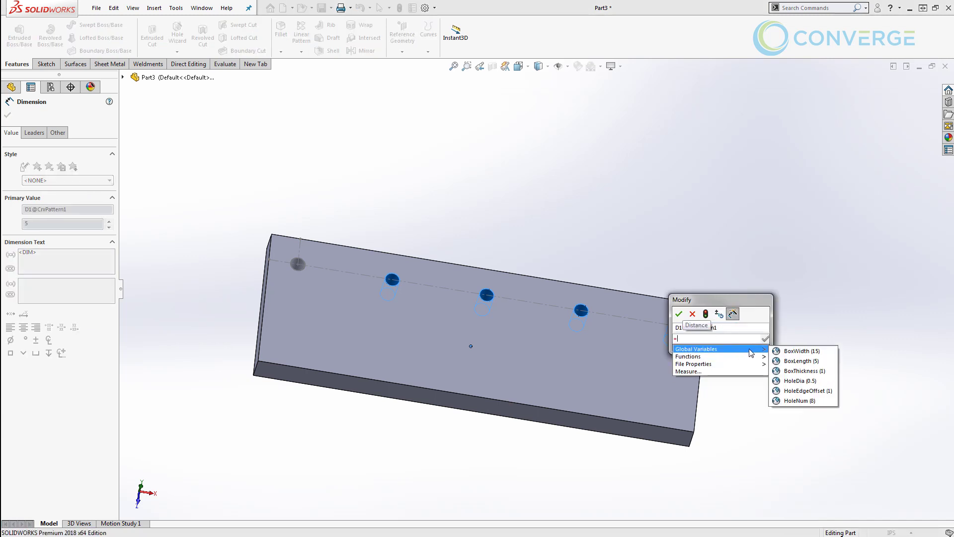
{"action": "left_click", "coordinate": [808, 396]}
{"action": "left_click", "coordinate": [765, 340]}
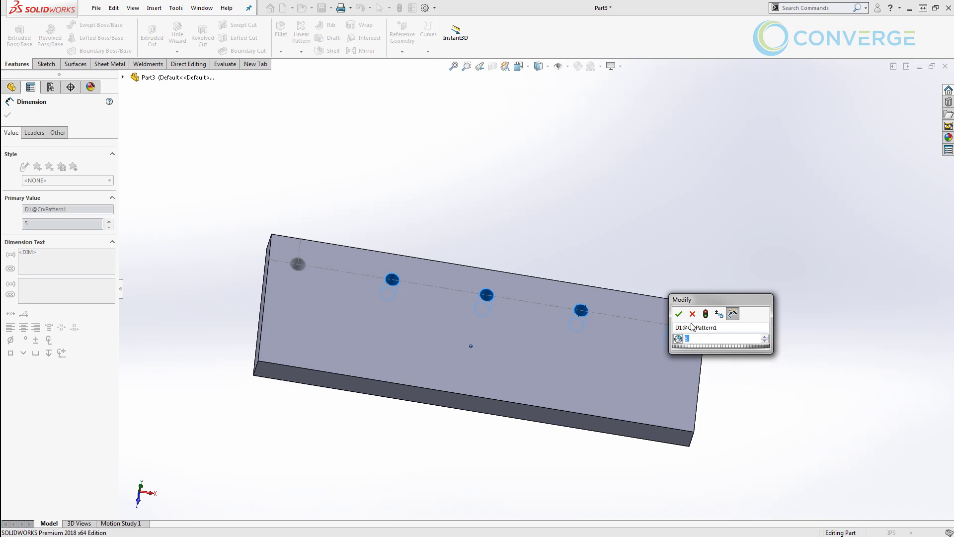
{"action": "left_click", "coordinate": [678, 314]}
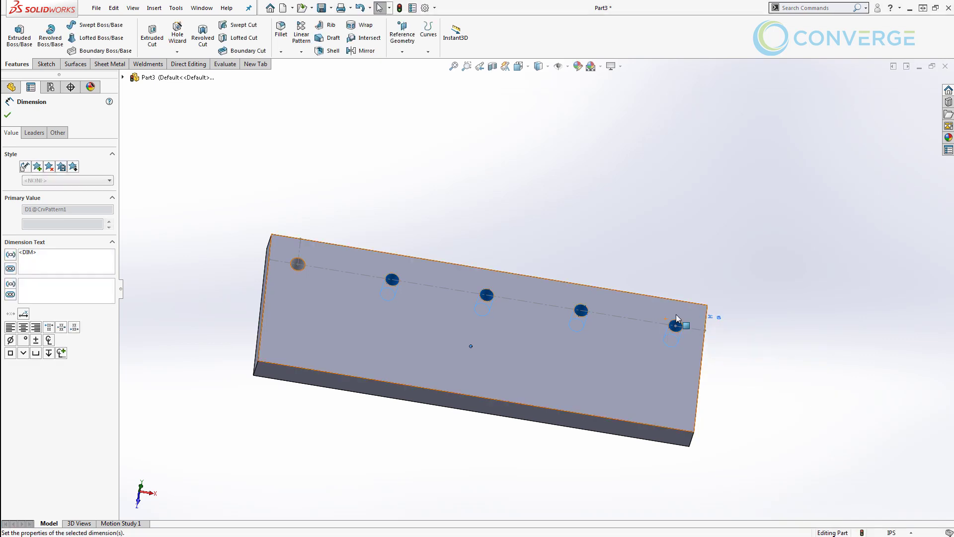
{"action": "left_click", "coordinate": [654, 249]}
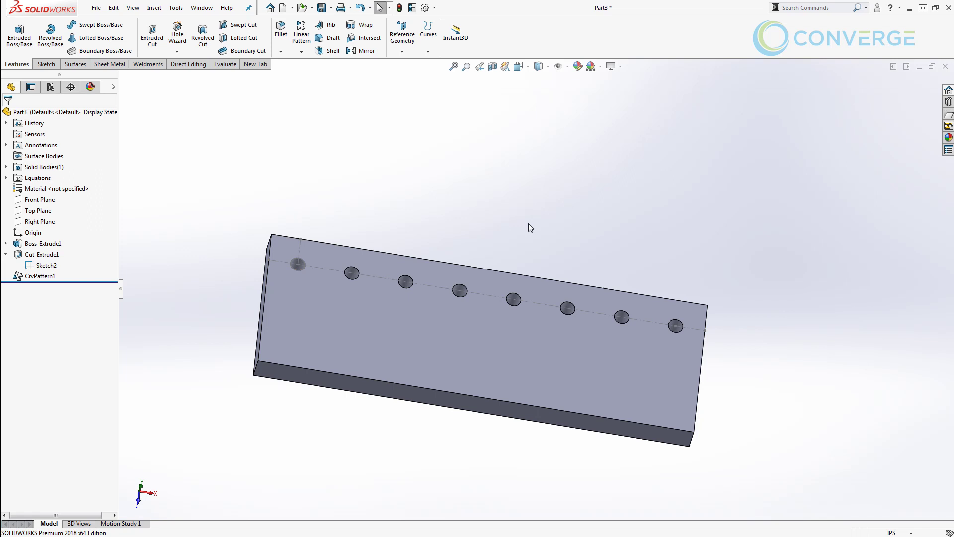
Change BoxWidth from 15 to 8 in the Equations editor and rebuild.
{"action": "middle_click_drag", "start_coordinate": [522, 196], "coordinate": [351, 287]}
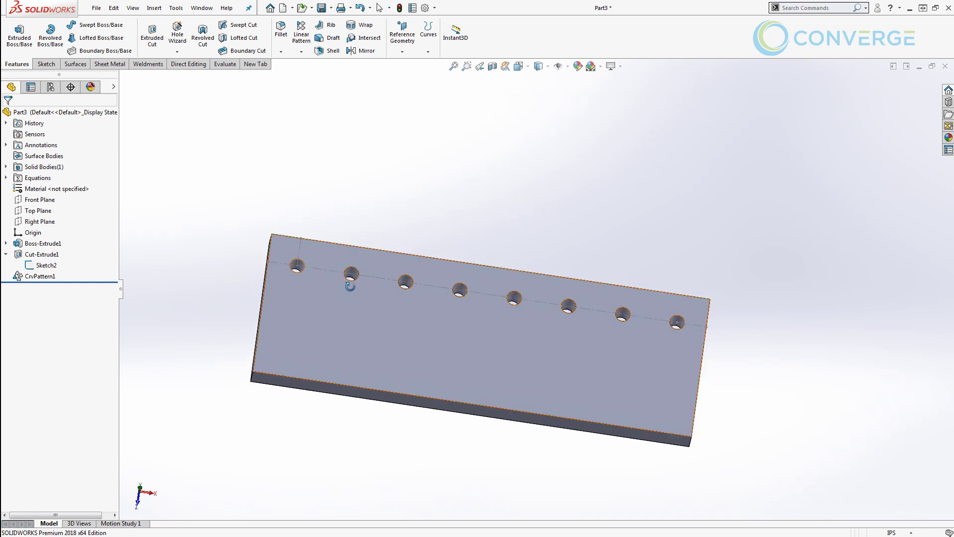
{"action": "left_click", "coordinate": [30, 269]}
{"action": "left_click", "coordinate": [276, 186]}
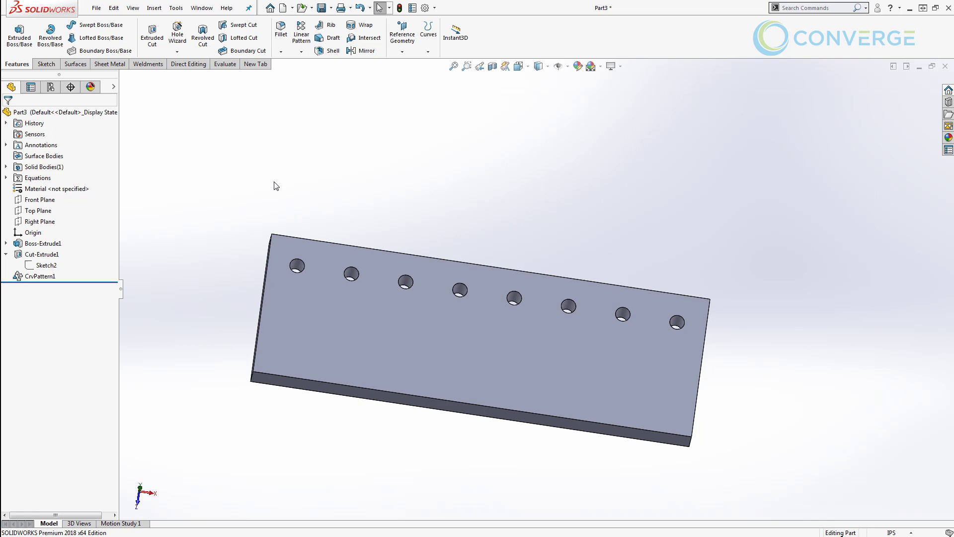
{"action": "left_click", "coordinate": [176, 7]}
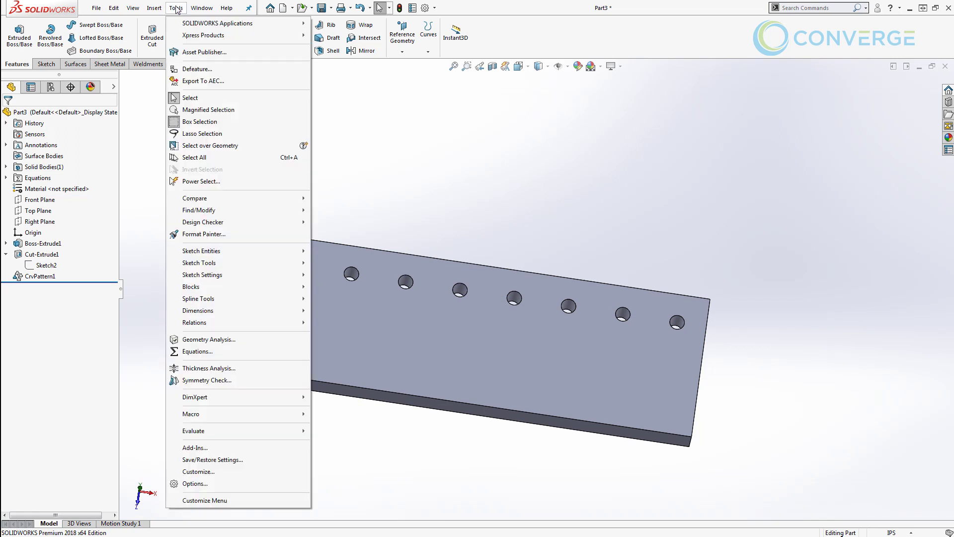
{"action": "left_click", "coordinate": [222, 351]}
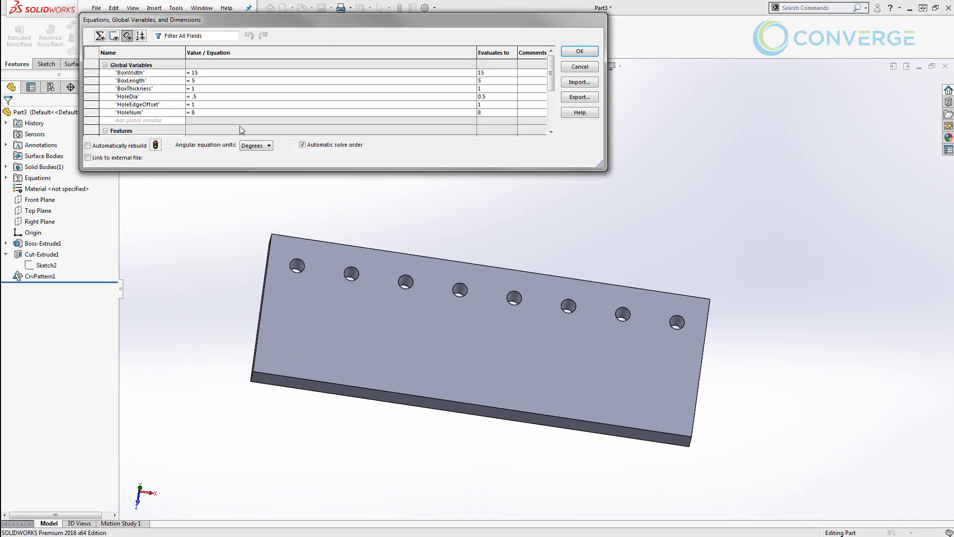
{"action": "left_click", "coordinate": [205, 73]}
{"action": "key", "text": "BackSpace"}
{"action": "key", "text": "BackSpace"}
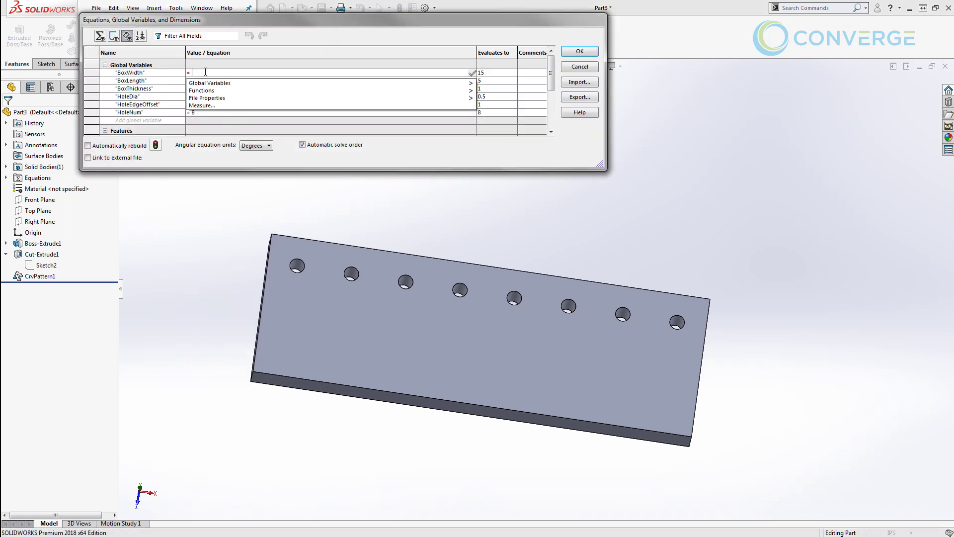
{"action": "type", "text": "8"}
{"action": "key", "text": "Return"}
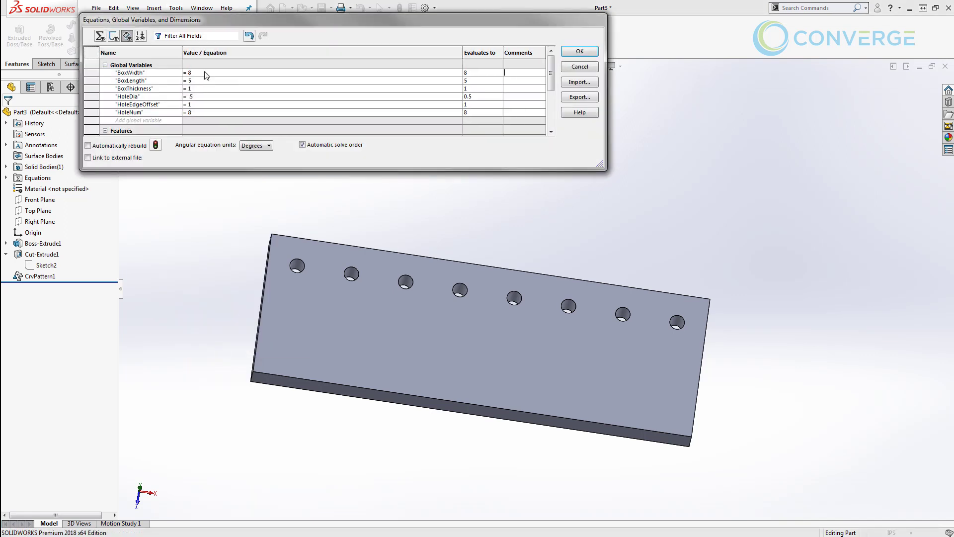
{"action": "left_click", "coordinate": [156, 145]}
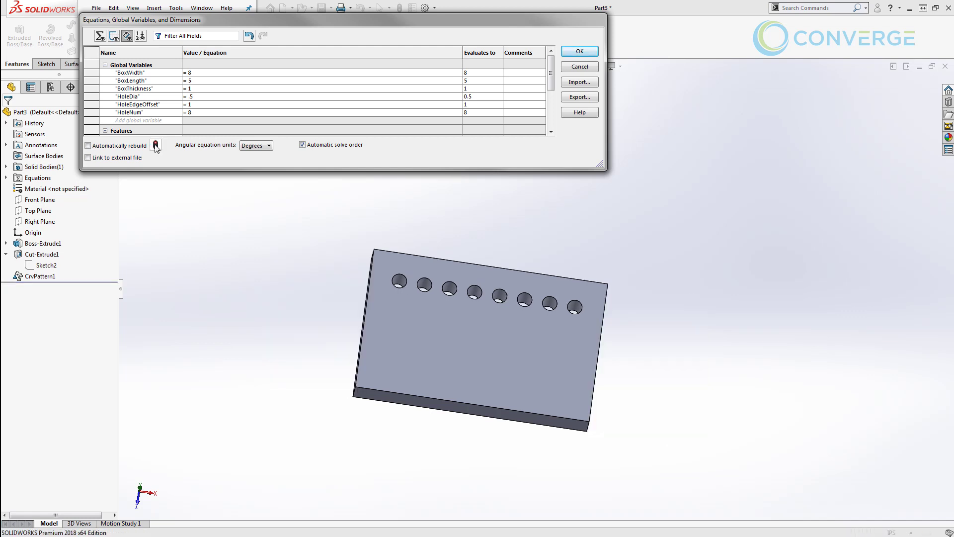
Change BoxWidth to 5 and rebuild the plate.
{"action": "left_click", "coordinate": [201, 73]}
{"action": "key", "text": "BackSpace"}
{"action": "type", "text": "5"}
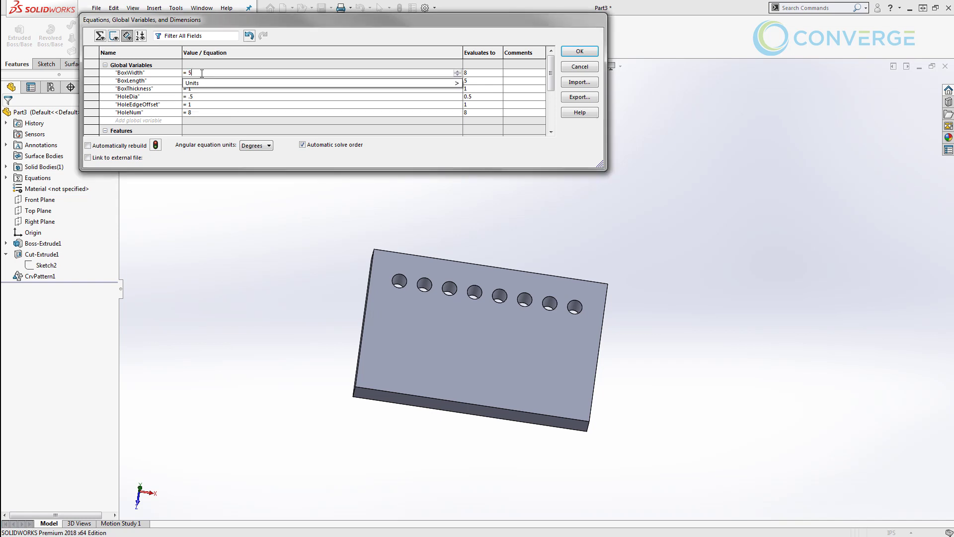
{"action": "key", "text": "Return"}
{"action": "left_click", "coordinate": [155, 145]}
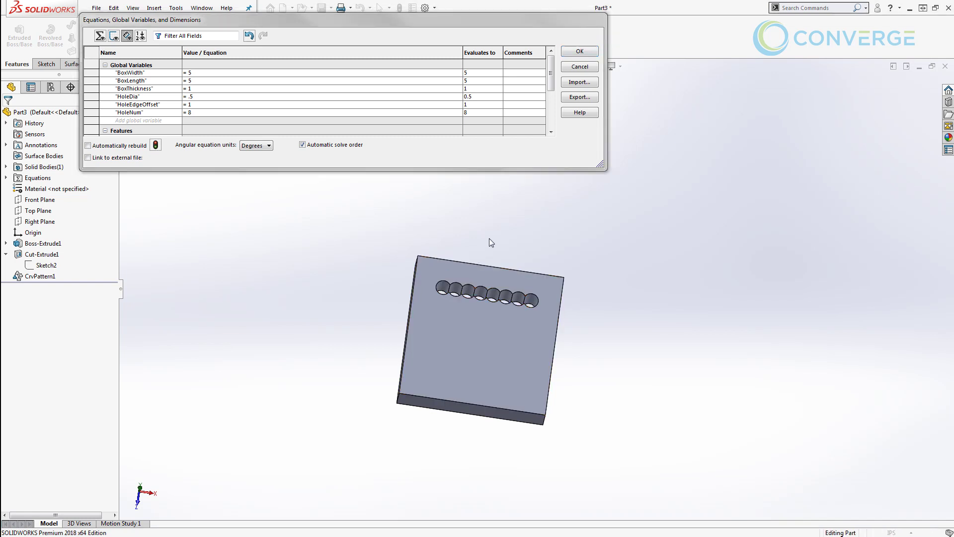
{"action": "mouse_move", "coordinate": [488, 245]}
{"action": "middle_mouse_down"}
{"action": "mouse_move", "coordinate": [483, 272]}
{"action": "mouse_move", "coordinate": [488, 243]}
{"action": "middle_mouse_up"}
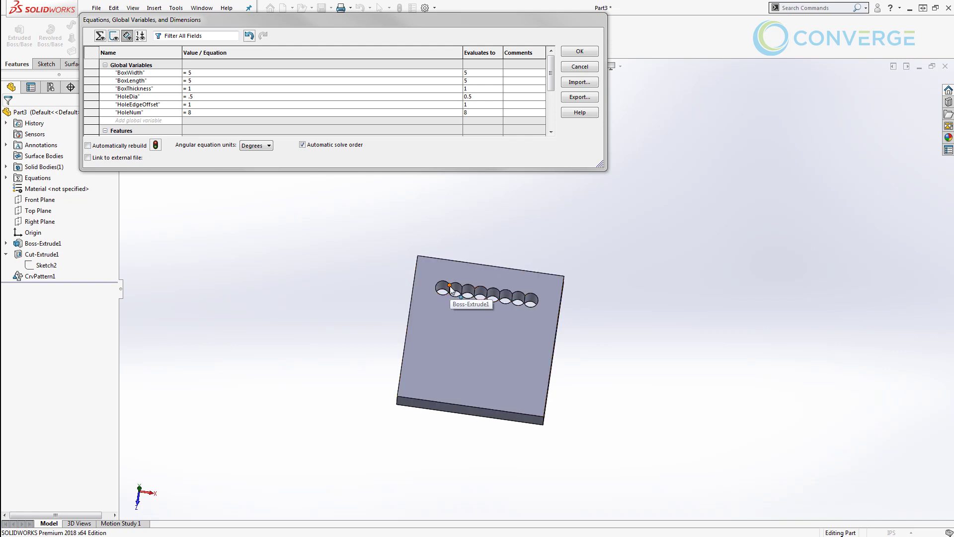
Set BoxWidth to 10, rebuild, and close the Equations editor.
{"action": "left_click", "coordinate": [201, 73]}
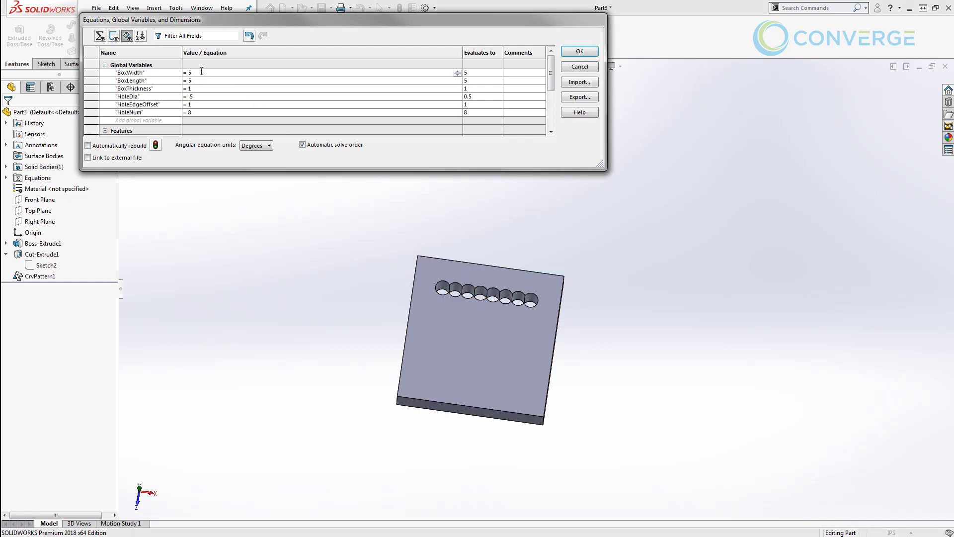
{"action": "key", "text": "BackSpace"}
{"action": "type", "text": "10"}
{"action": "key", "text": "Return"}
{"action": "left_click", "coordinate": [156, 145]}
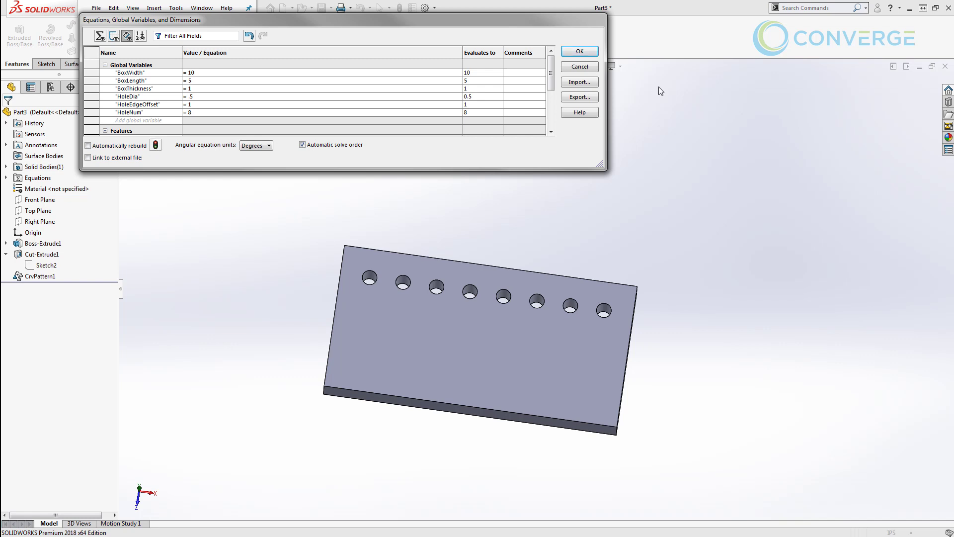
{"action": "key", "text": "Return"}
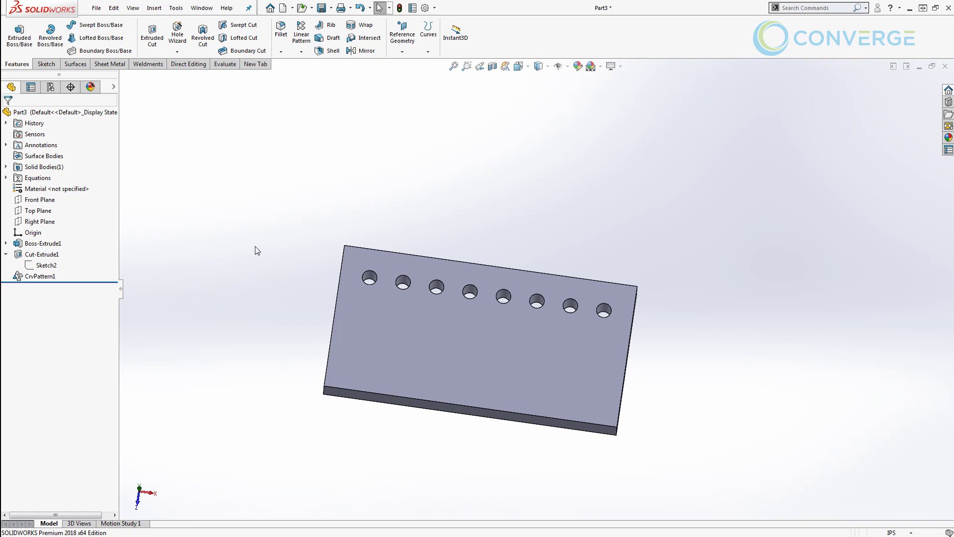
{"action": "left_click", "coordinate": [23, 266]}
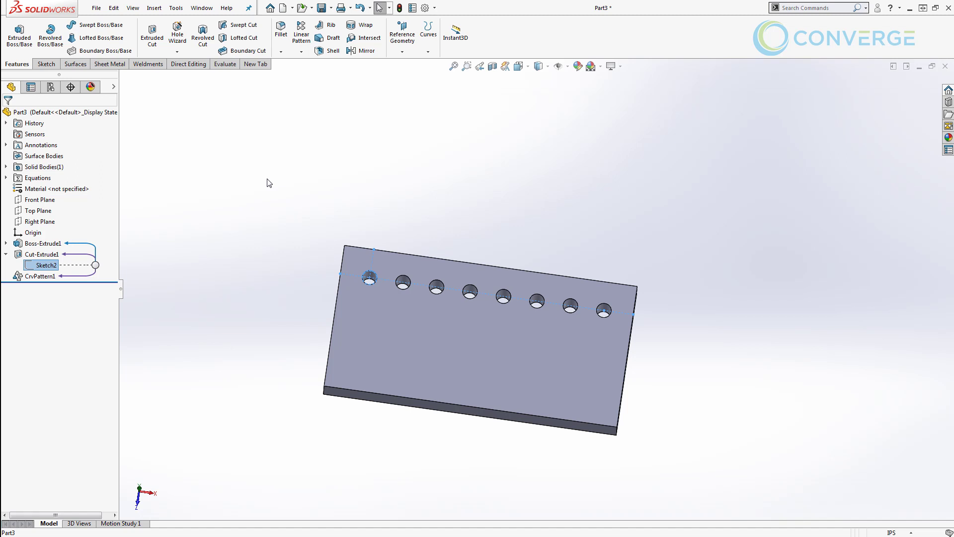
{"action": "key", "text": "Left"}
{"action": "key", "text": "Left"}
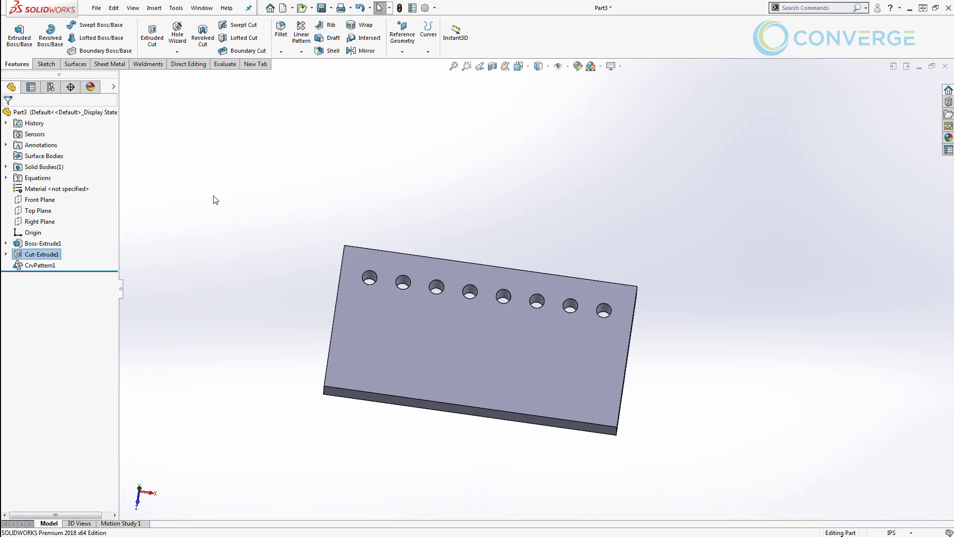